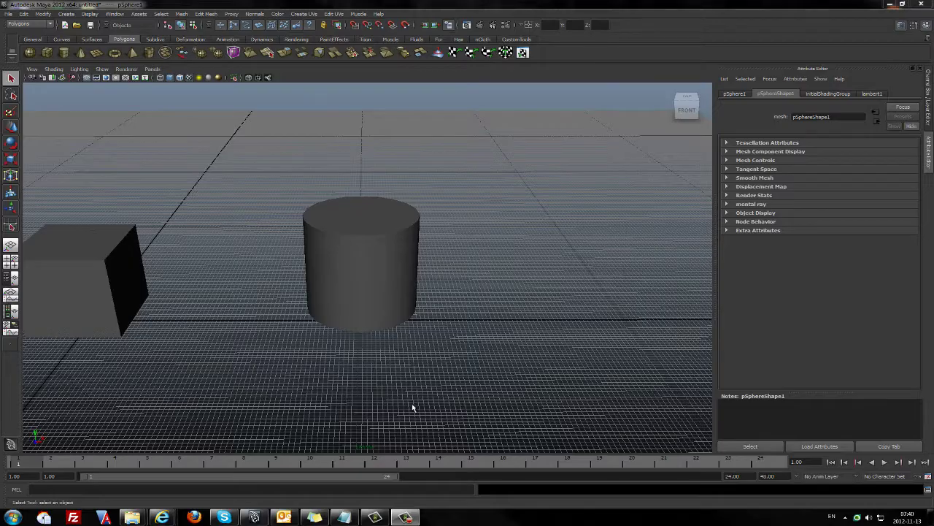
Step: Orbit around the cube and cylinder, then show the Channel Box instead of the Attribute Editor
alt+drag(455, 334, 425, 325)
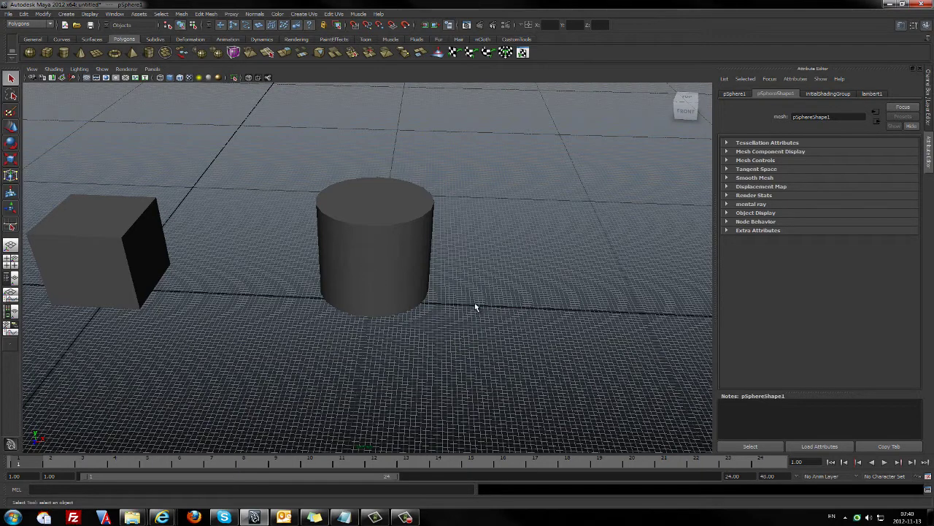
key(ctrl+a)
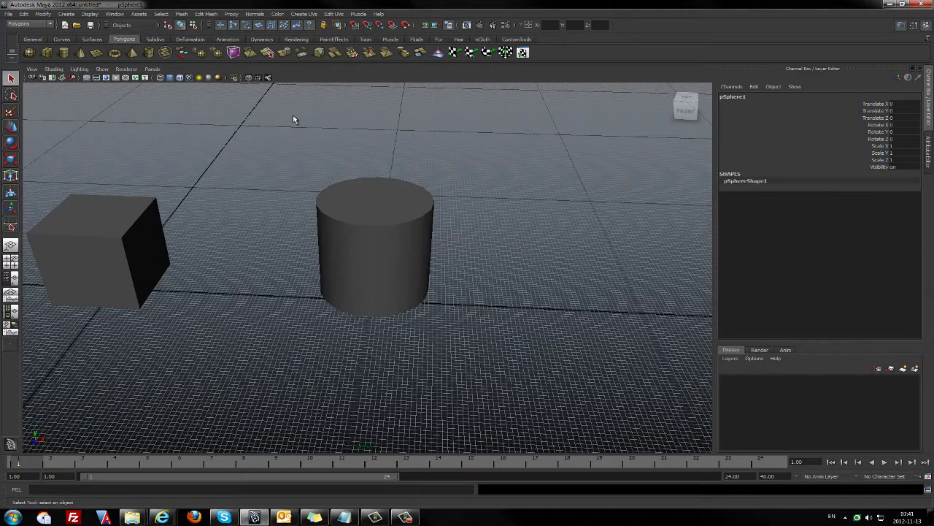
Step: Open the UV Texture Editor, nudge it upward, and select the cylinder to show its cap and side UVs
click(117, 14)
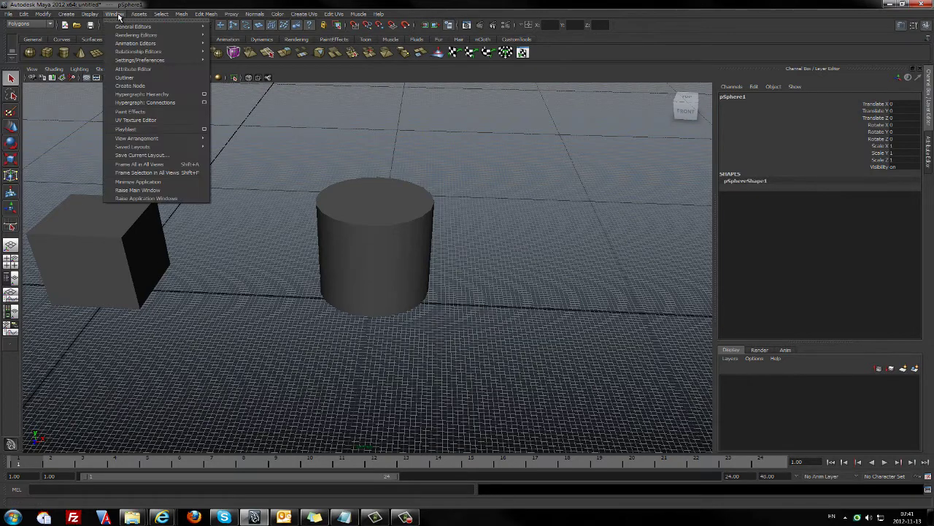
click(165, 121)
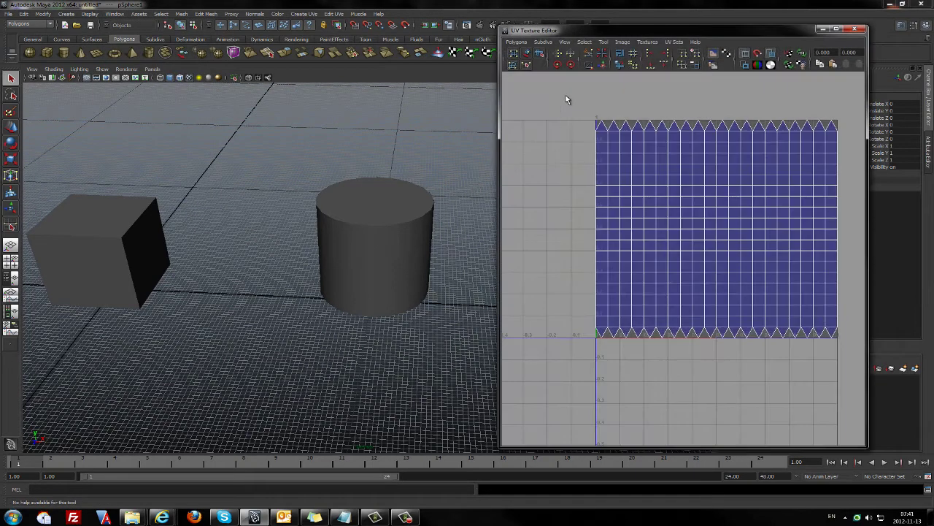
click(456, 315)
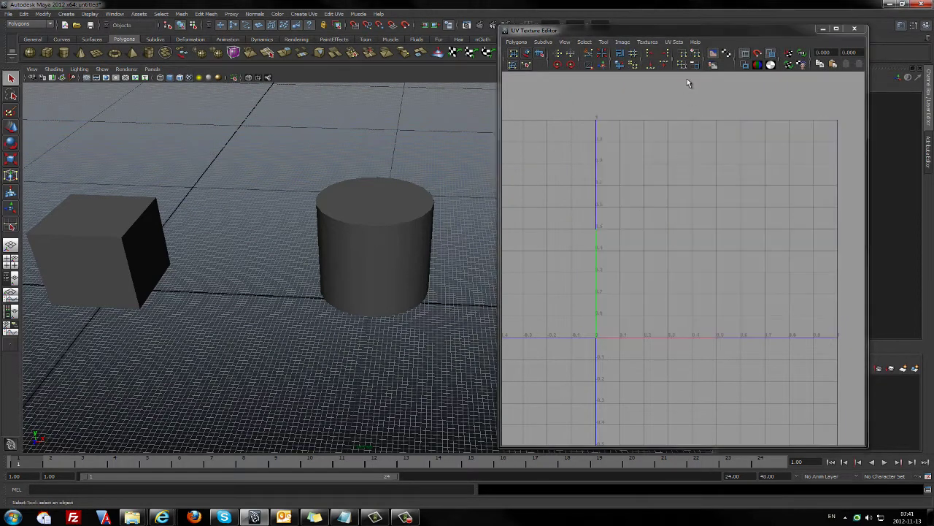
drag(667, 25, 667, 9)
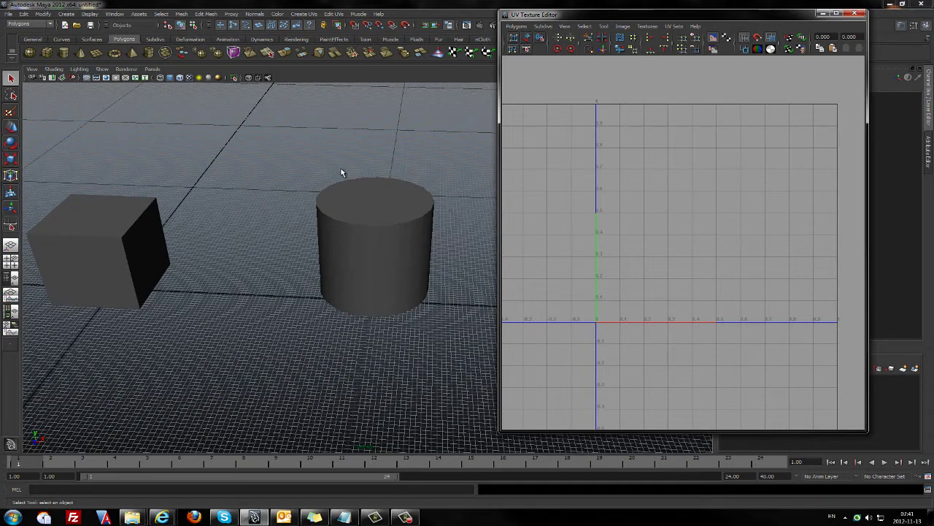
click(375, 200)
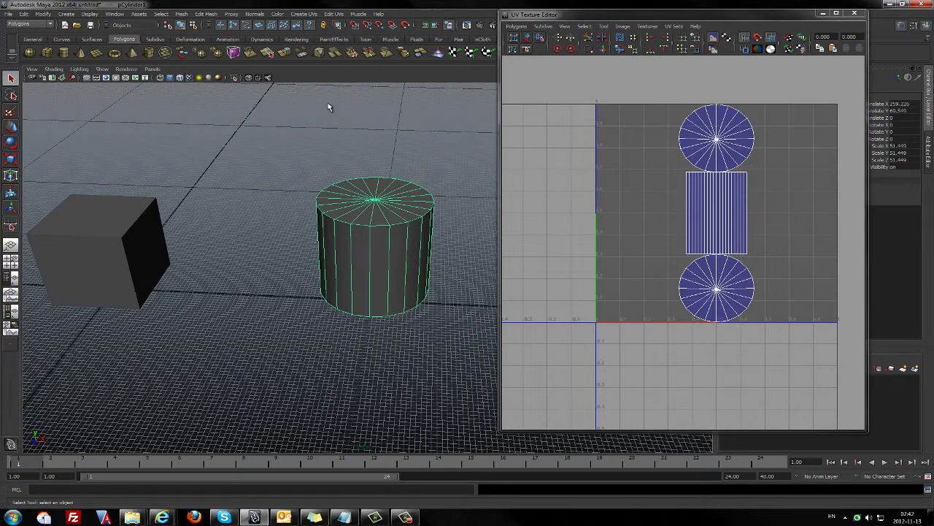
Step: Inspect the cube's UVs, reselect the cylinder, then switch to the Hypershade/Persp layout
click(472, 235)
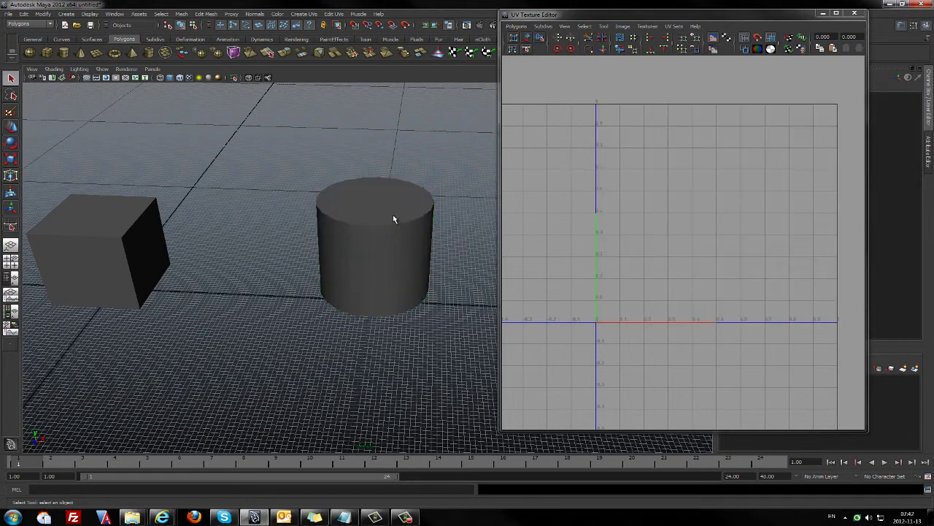
click(100, 235)
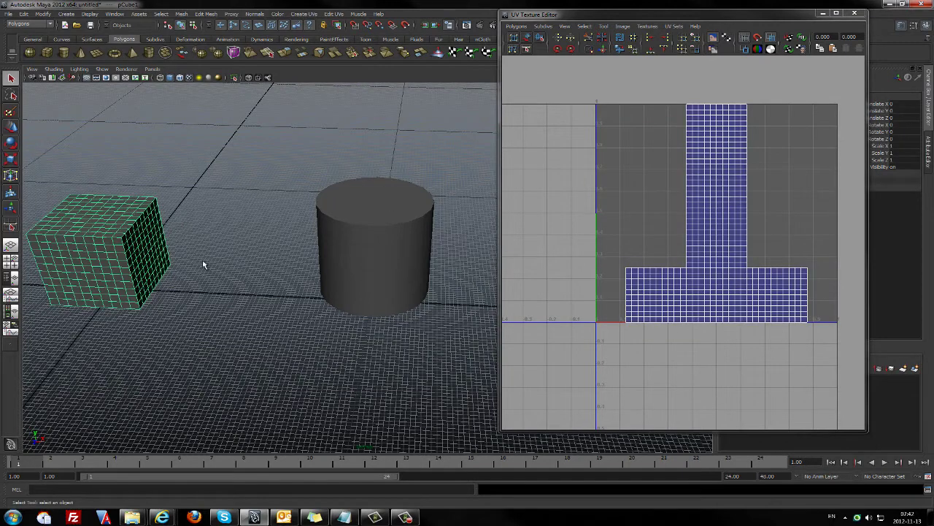
click(363, 220)
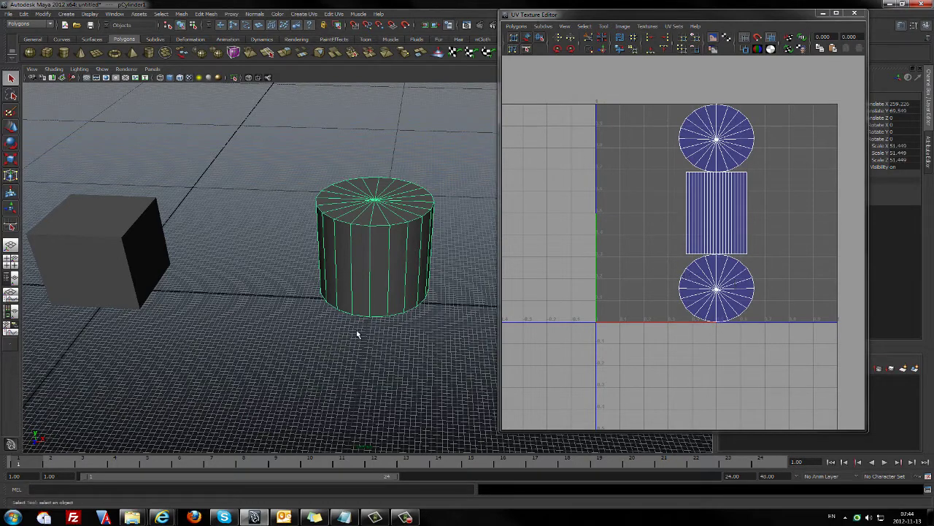
alt+drag(321, 317, 353, 275)
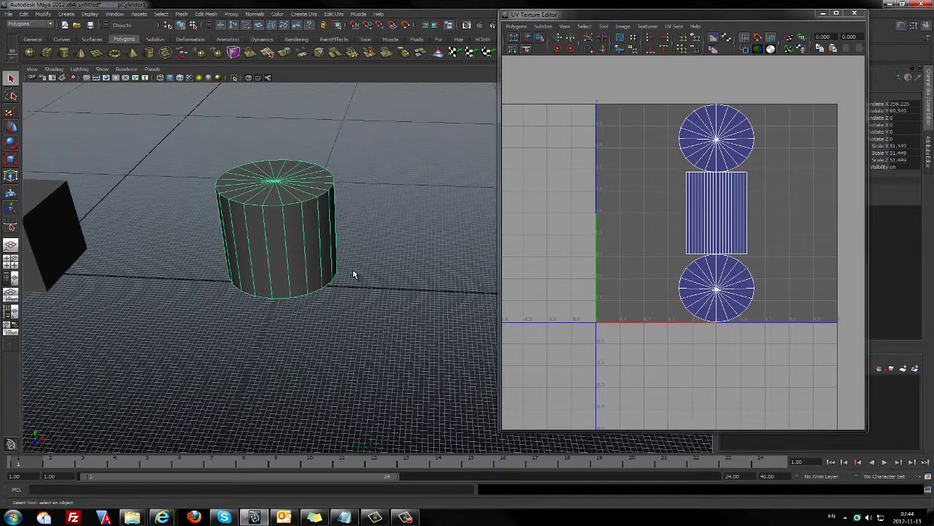
click(11, 313)
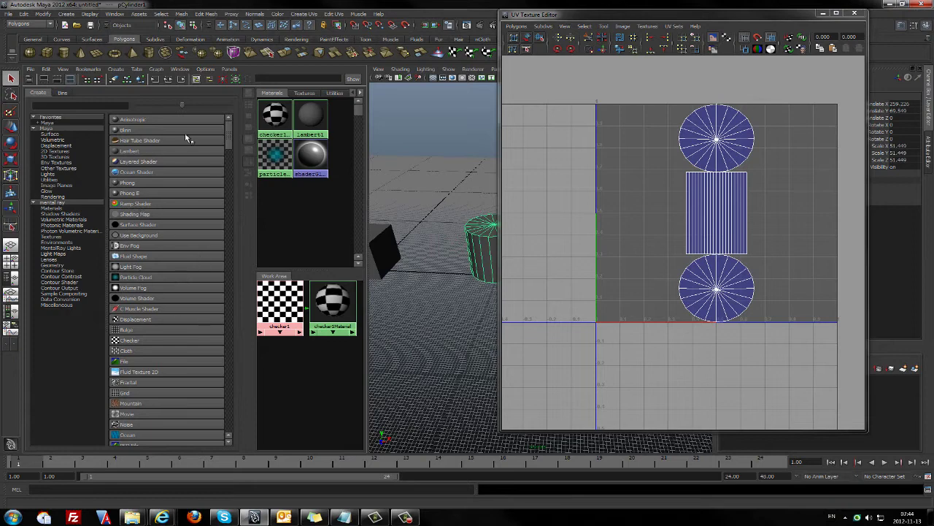
Step: Clear the Hypershade graph, create a Checker texture, and select the cylinder
click(156, 69)
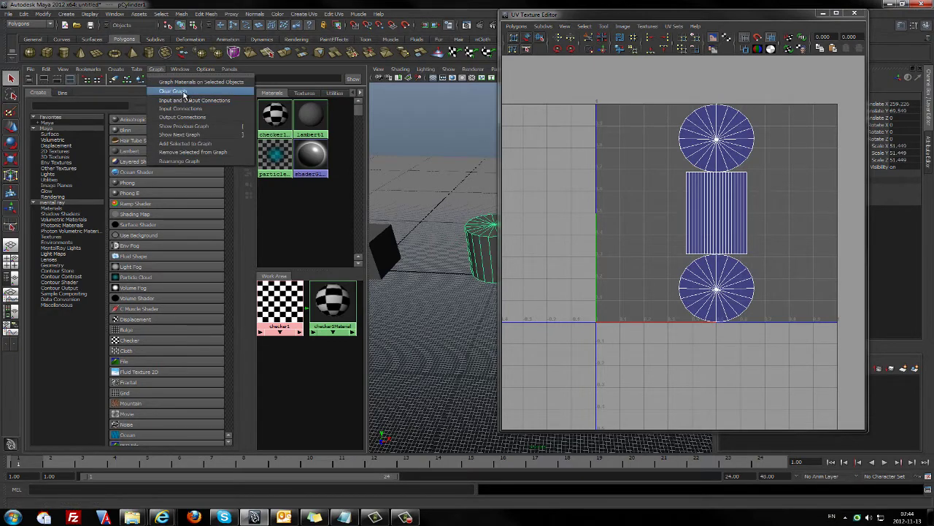
click(182, 91)
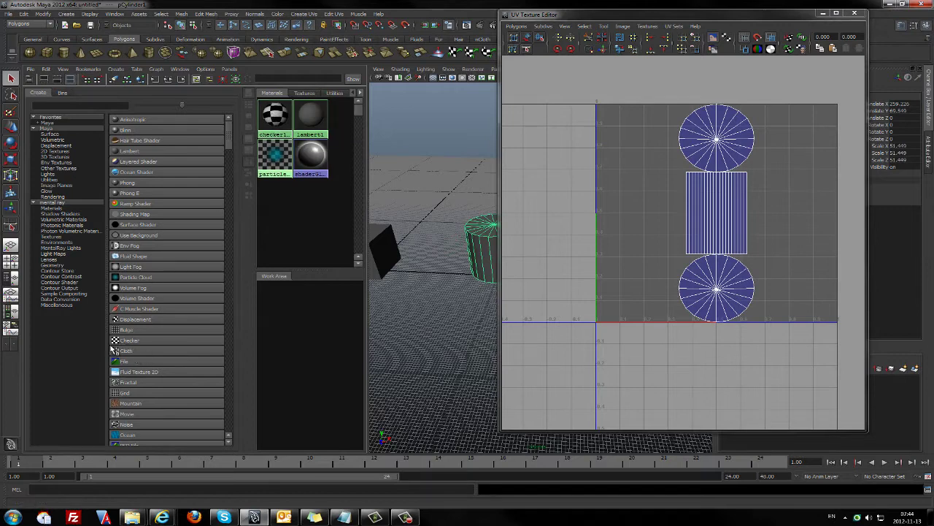
click(117, 341)
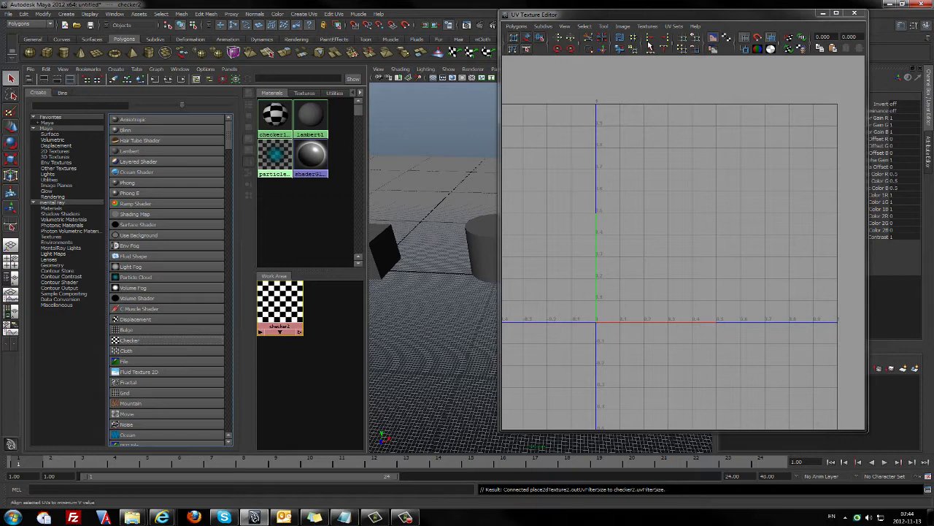
drag(663, 20, 737, 46)
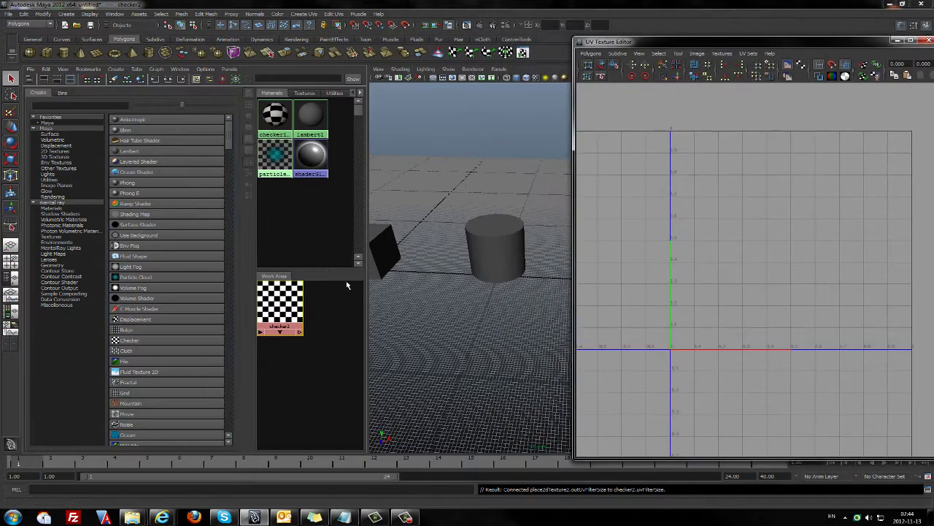
click(501, 240)
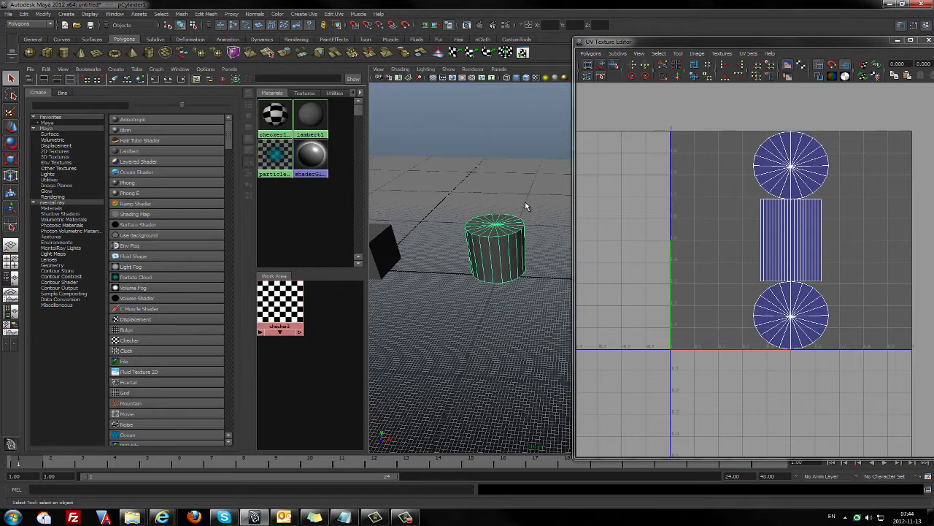
Step: Move the UV editor aside and drag the checker2 texture onto the cylinder as a trial
click(298, 302)
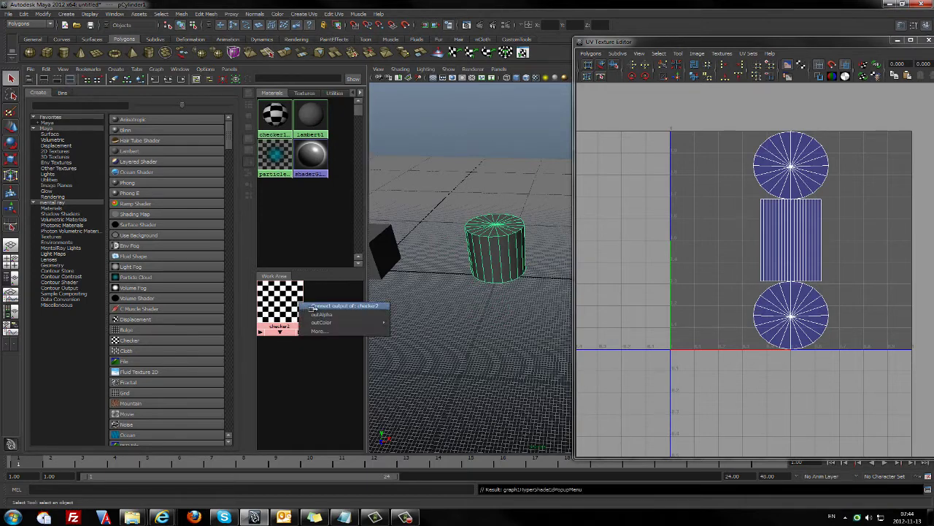
click(313, 307)
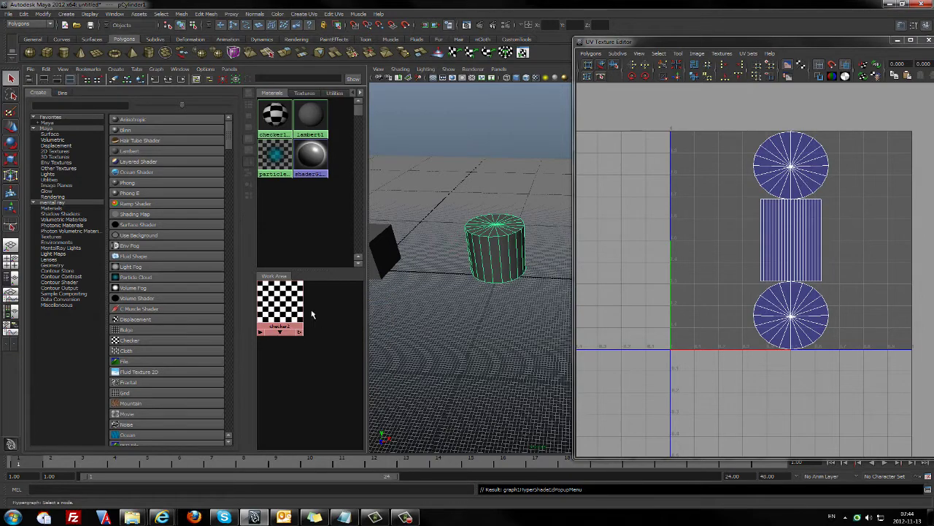
drag(791, 48, 658, 67)
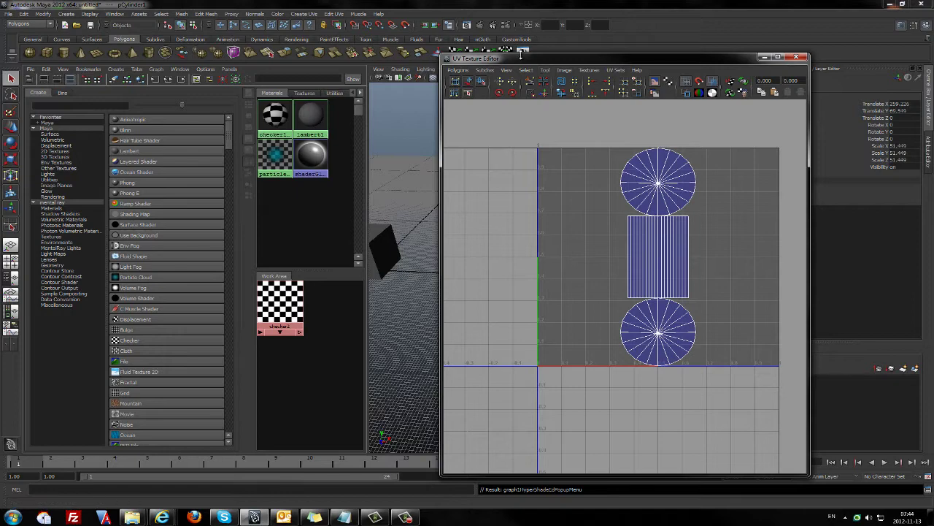
drag(523, 61, 631, 67)
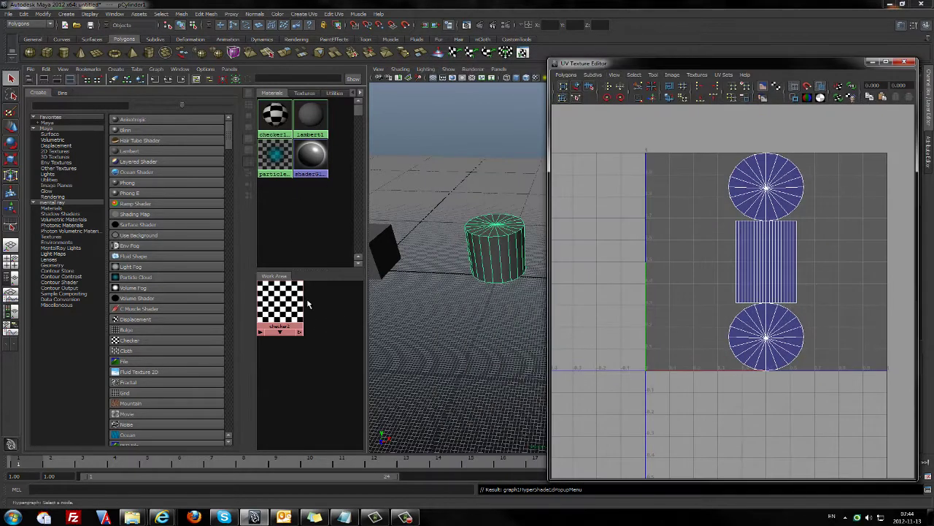
middle_drag(307, 303, 489, 256)
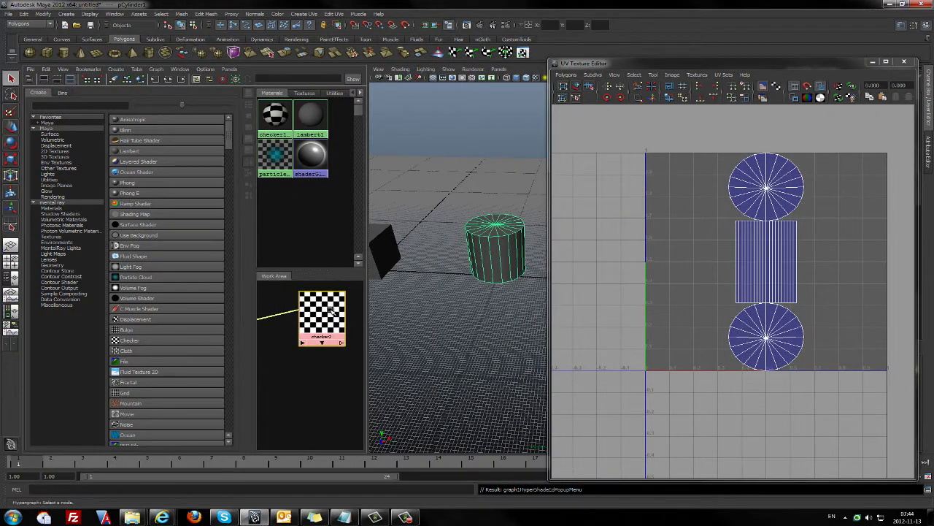
click(330, 312)
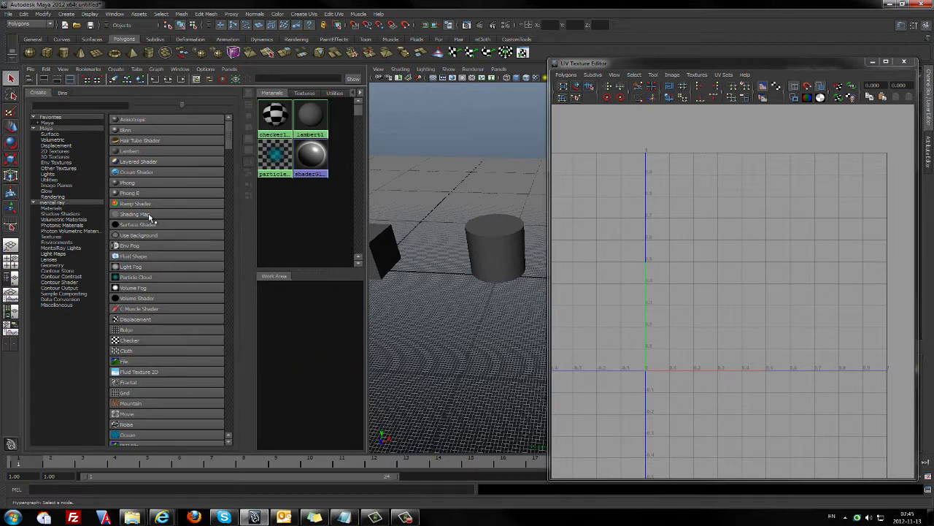
Step: Create blinn6 with a checker2 texture feeding its colour and drag it onto the cylinder
click(123, 130)
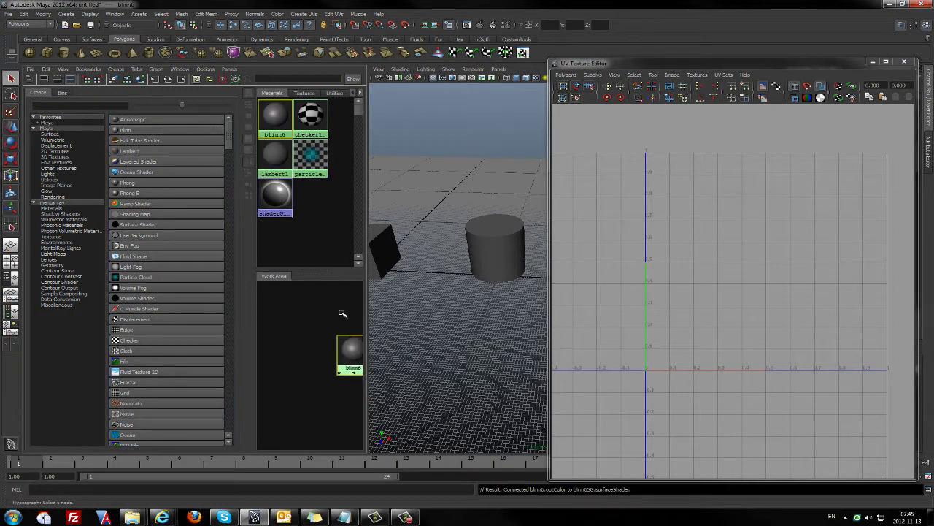
click(124, 340)
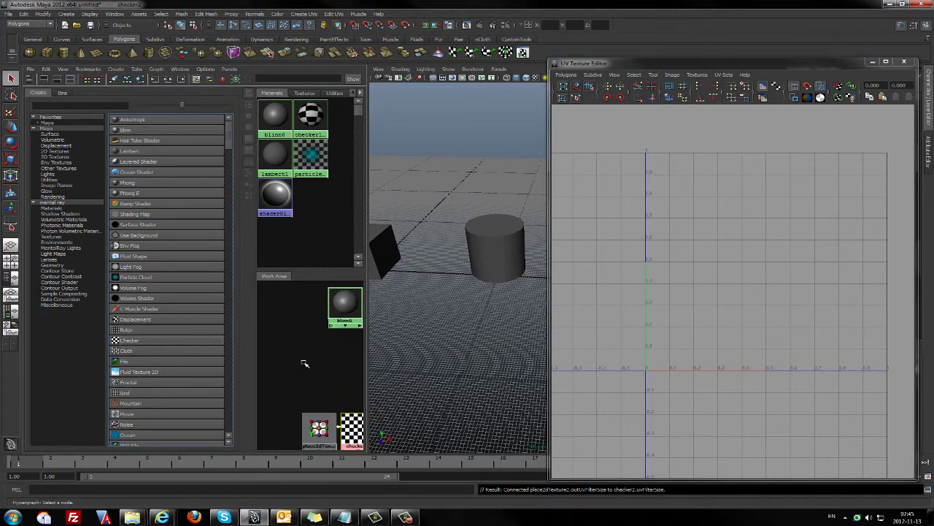
drag(351, 429, 314, 373)
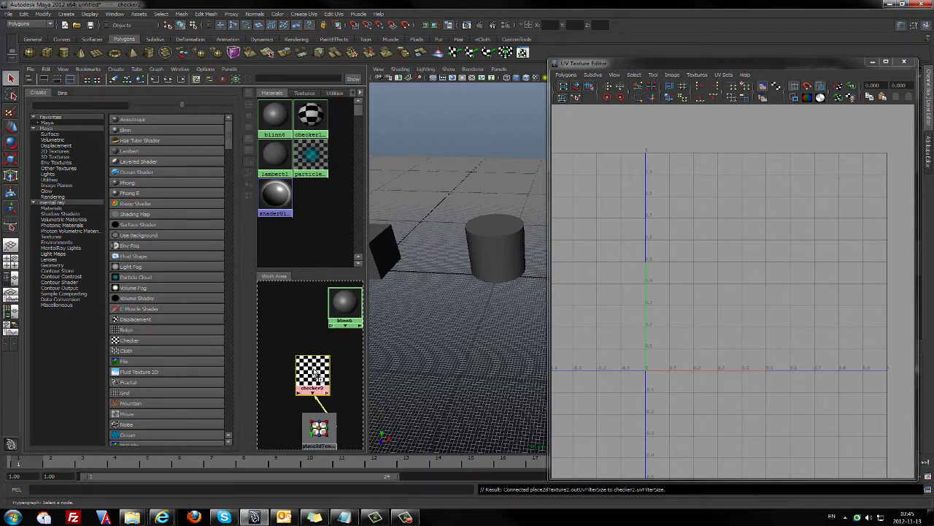
middle_drag(313, 372, 346, 306)
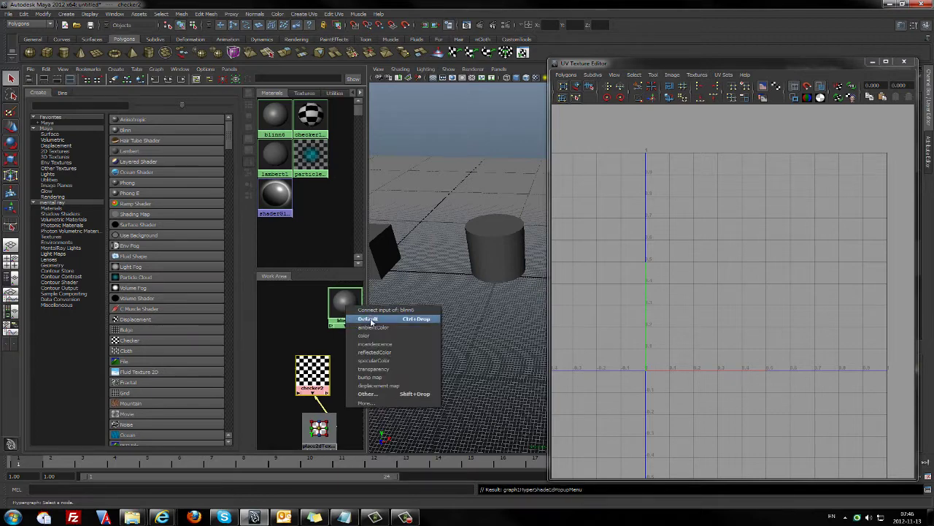
click(371, 320)
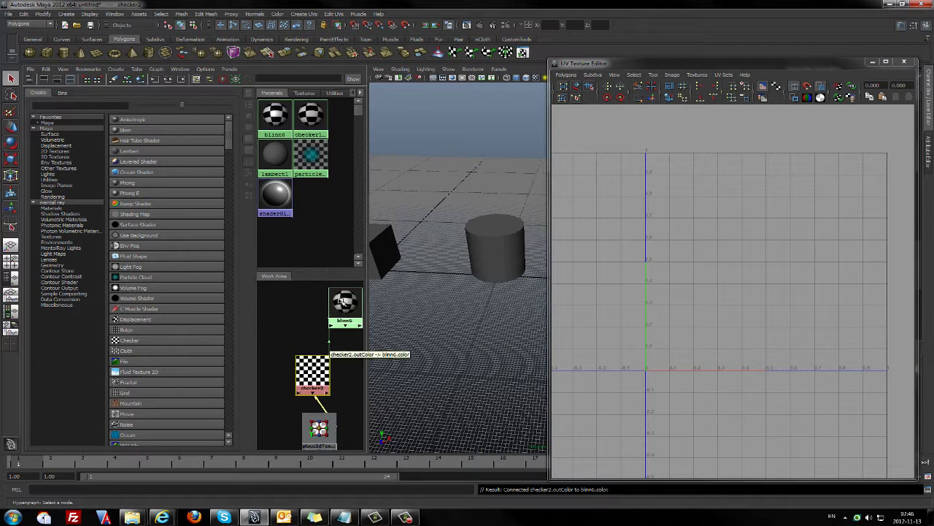
middle_drag(351, 301, 497, 254)
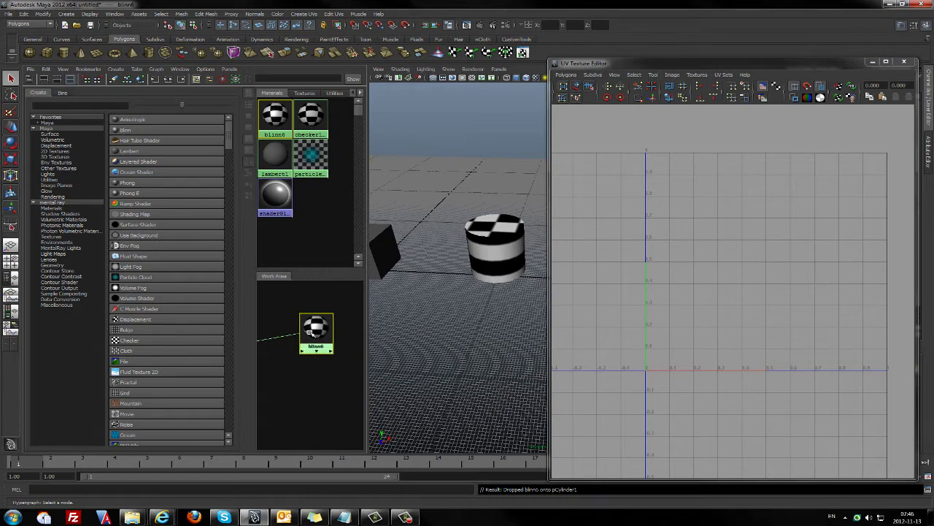
Step: Assign the blinn6 material to the selected cylinder
click(495, 248)
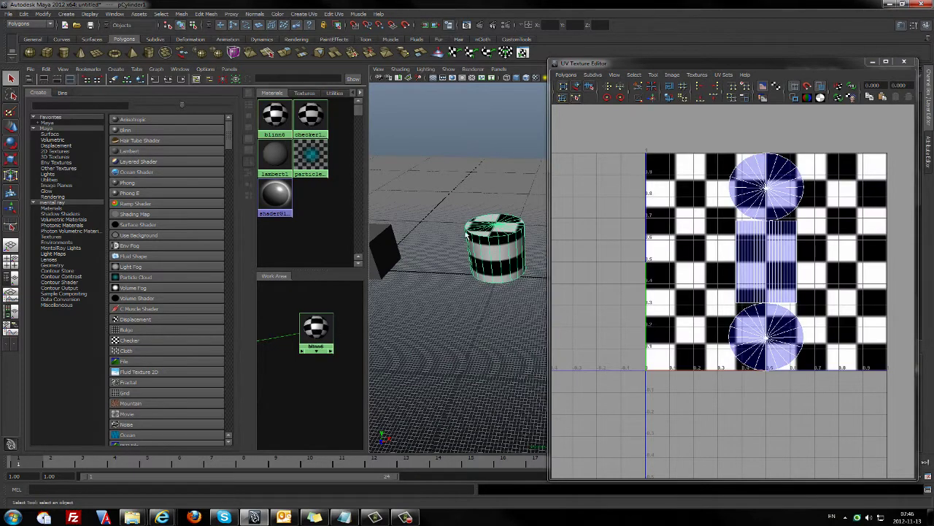
right_click(316, 326)
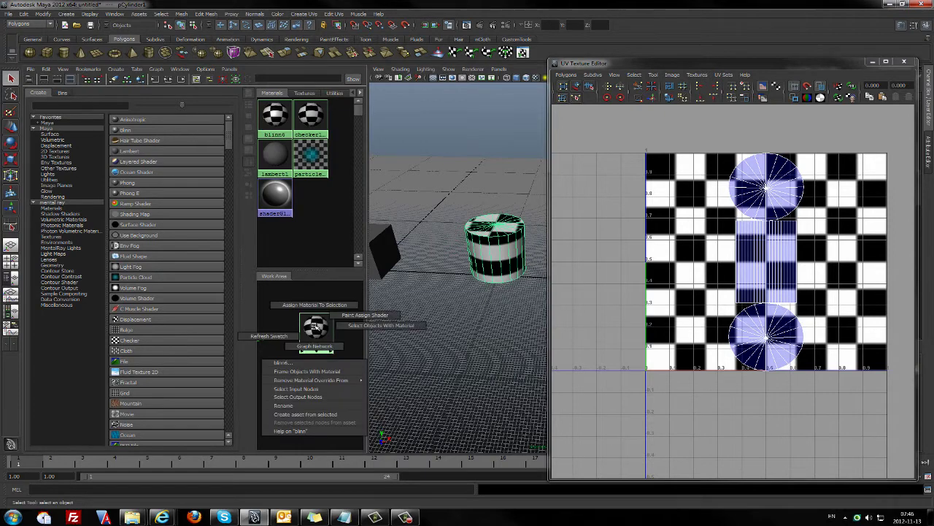
click(312, 305)
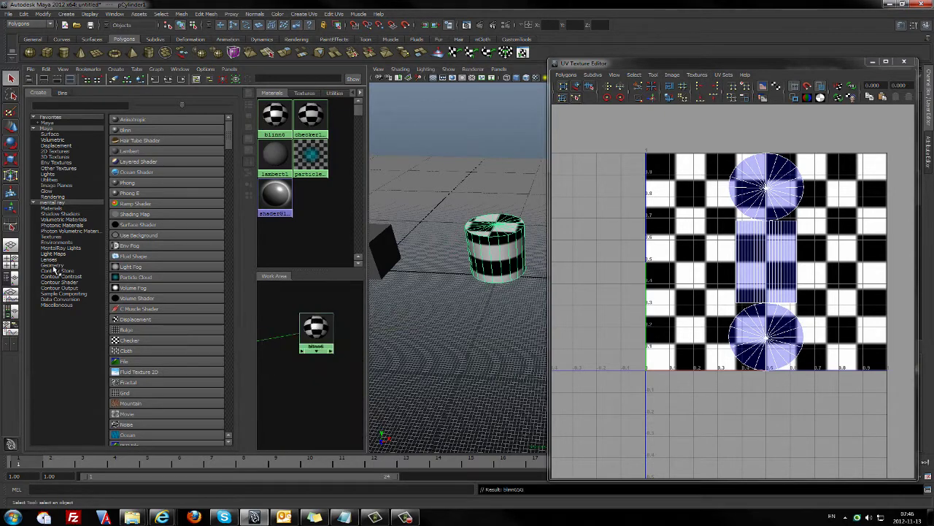
Step: Switch to a single perspective view and orbit the cylinder, toggling texture display off and on
click(11, 245)
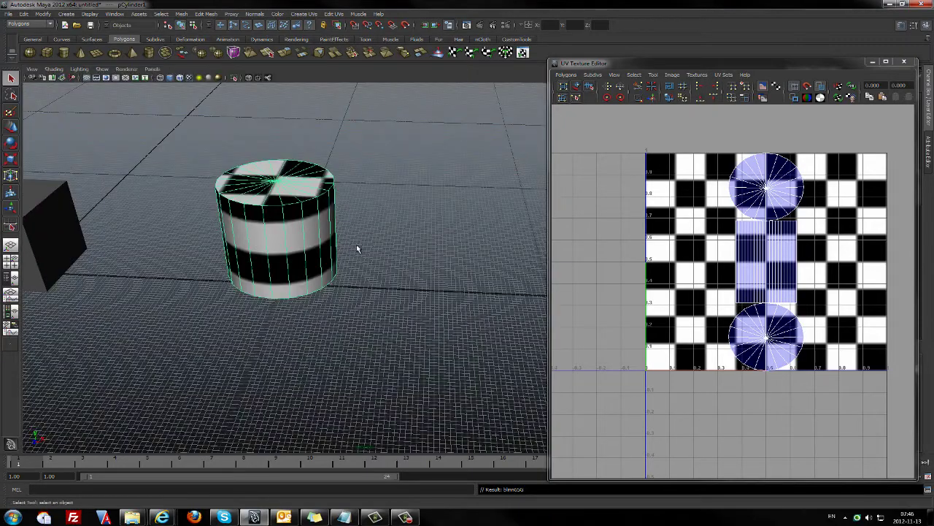
alt+drag(193, 299, 360, 263)
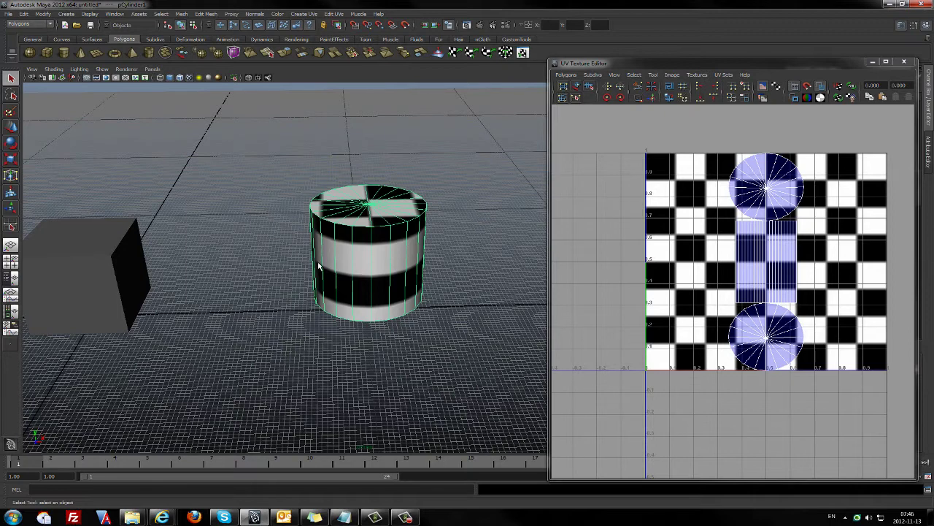
key(5)
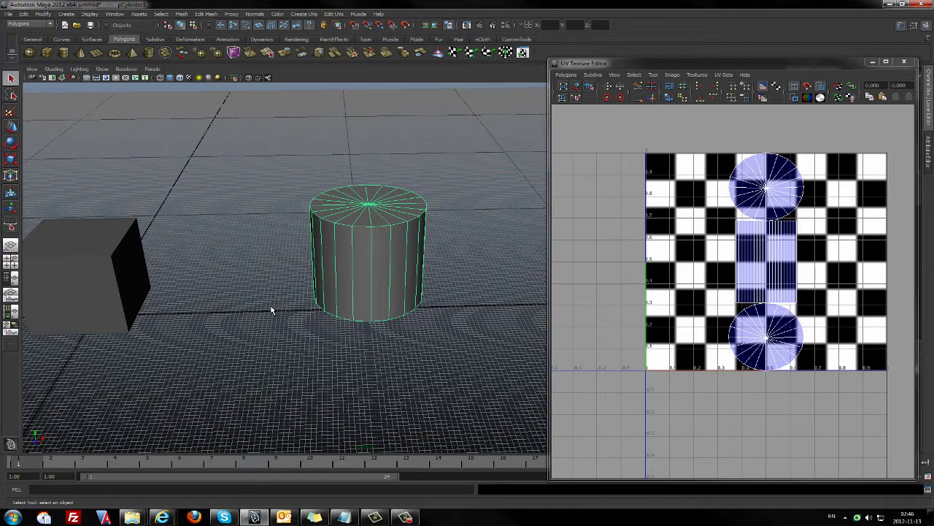
key(6)
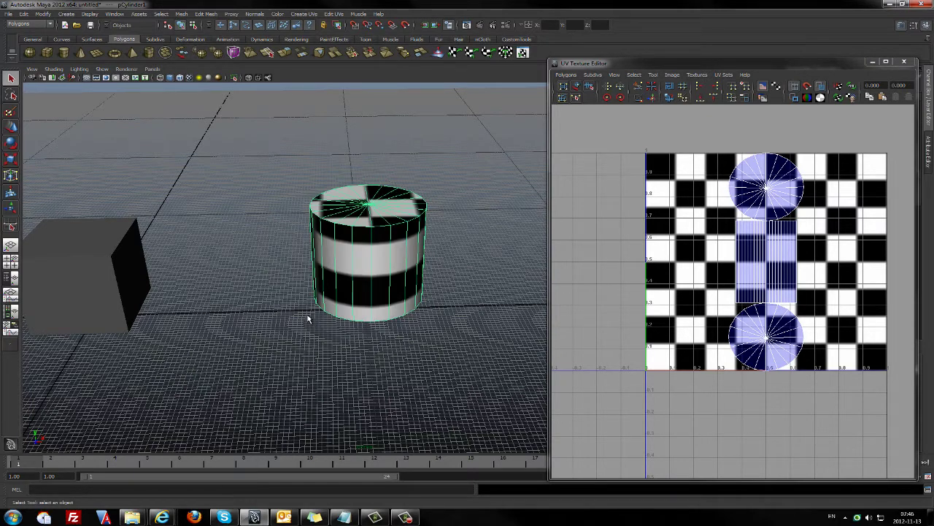
alt+drag(341, 288, 358, 332)
alt+drag(377, 302, 378, 318)
Step: Raise the UV layout window and orbit low around the cylinder to check its top and sides
drag(764, 68, 755, 22)
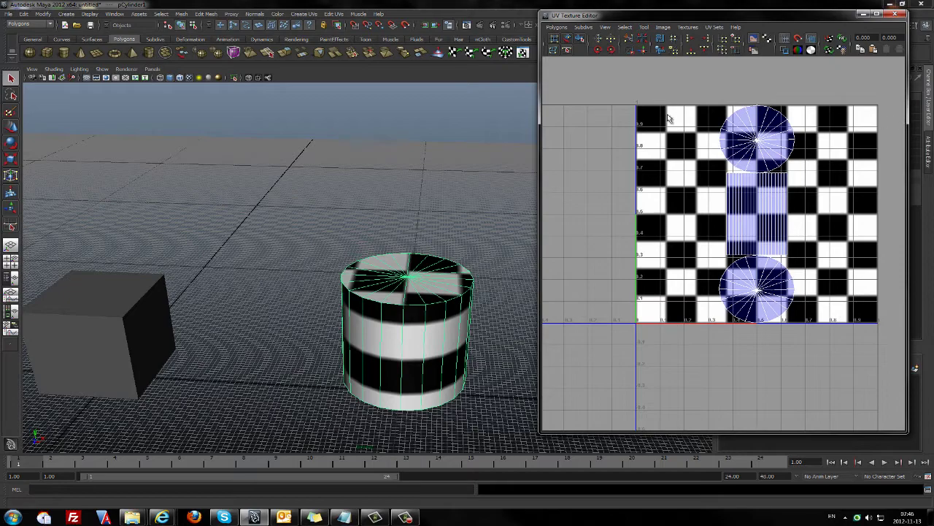
mouse_move(379, 292)
alt+mouse_down()
mouse_move(350, 300)
mouse_move(372, 299)
alt+mouse_up()
alt+drag(348, 330, 409, 279)
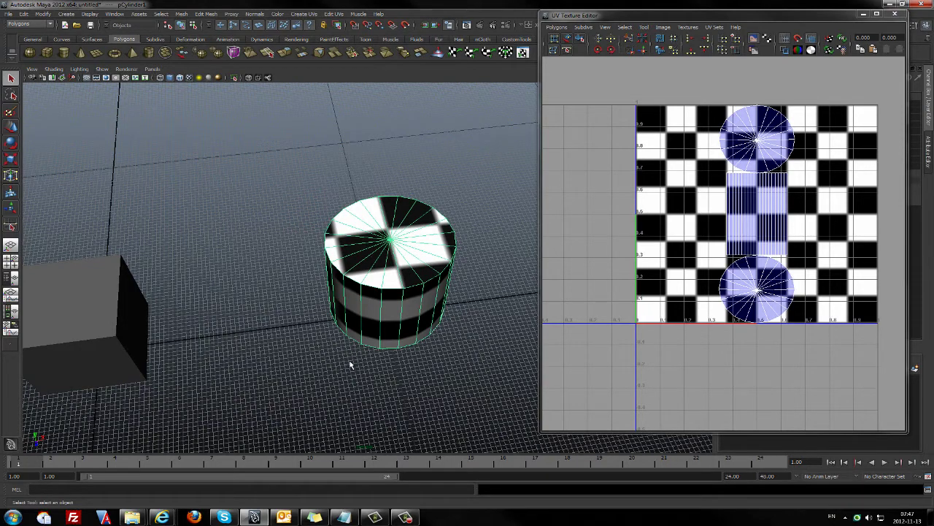
alt+drag(350, 365, 386, 329)
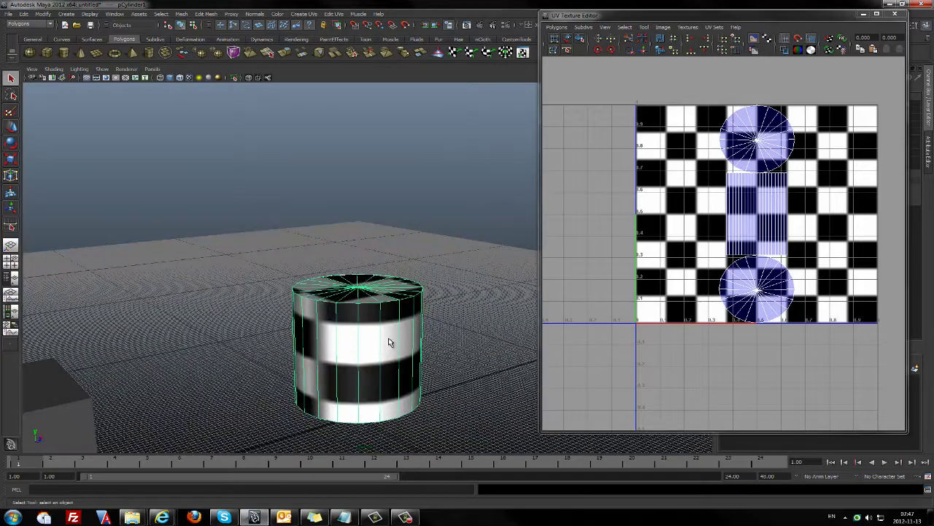
alt+drag(440, 340, 340, 307)
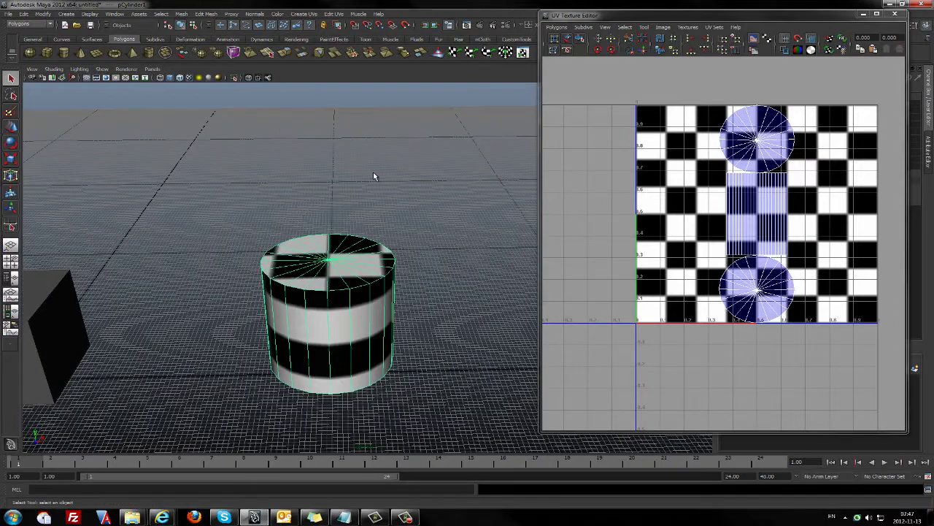
Step: Tear off the Create UVs menu into a floating panel at the lower left
click(302, 13)
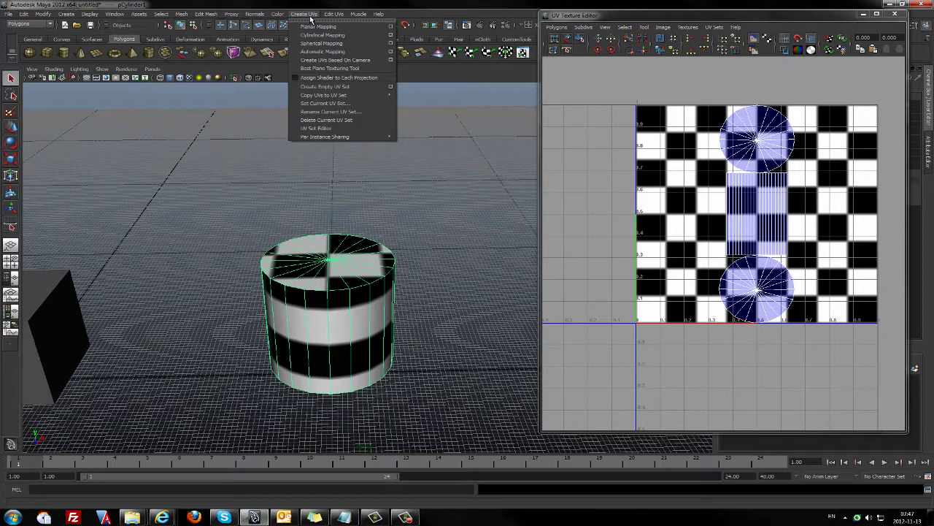
click(29, 24)
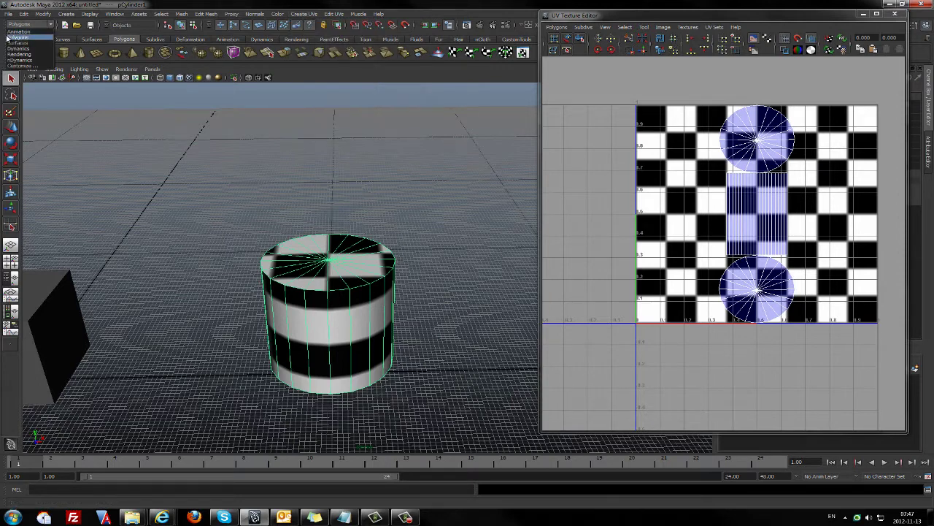
click(21, 37)
click(307, 15)
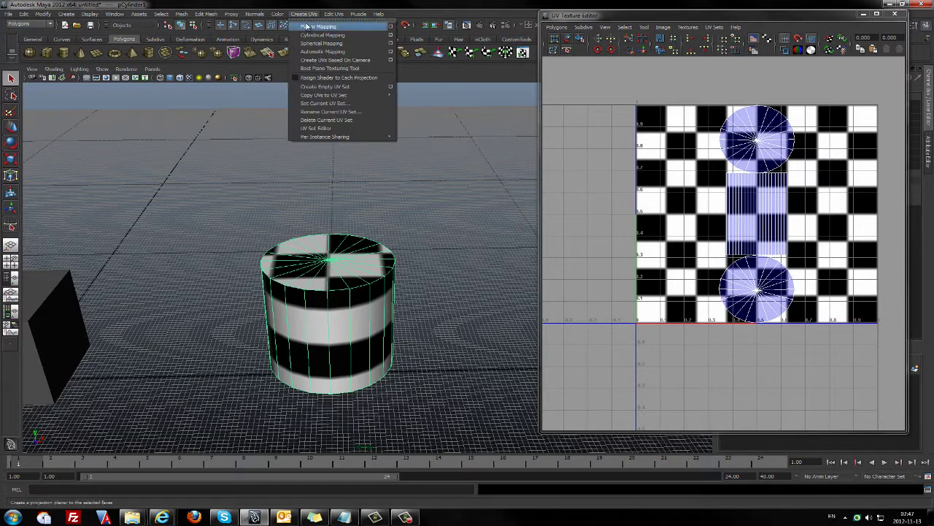
click(317, 21)
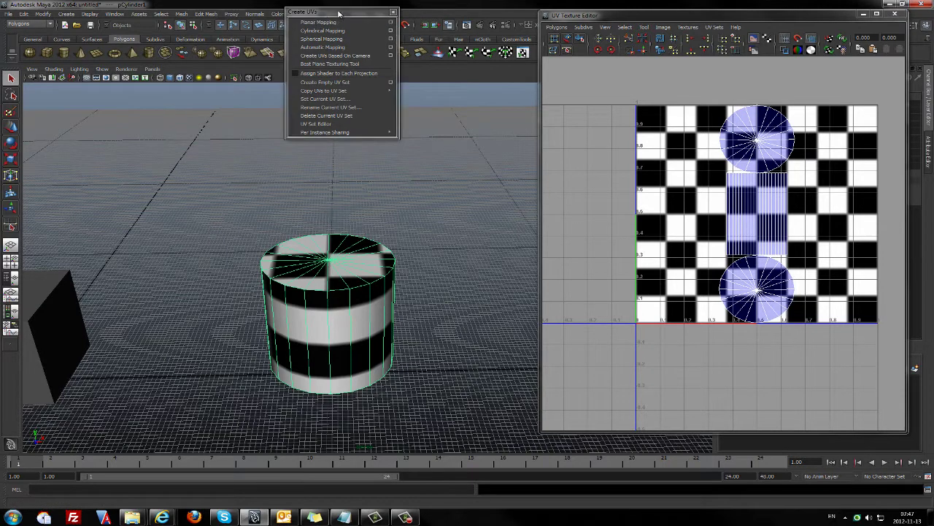
drag(338, 13, 86, 325)
alt+drag(139, 351, 424, 303)
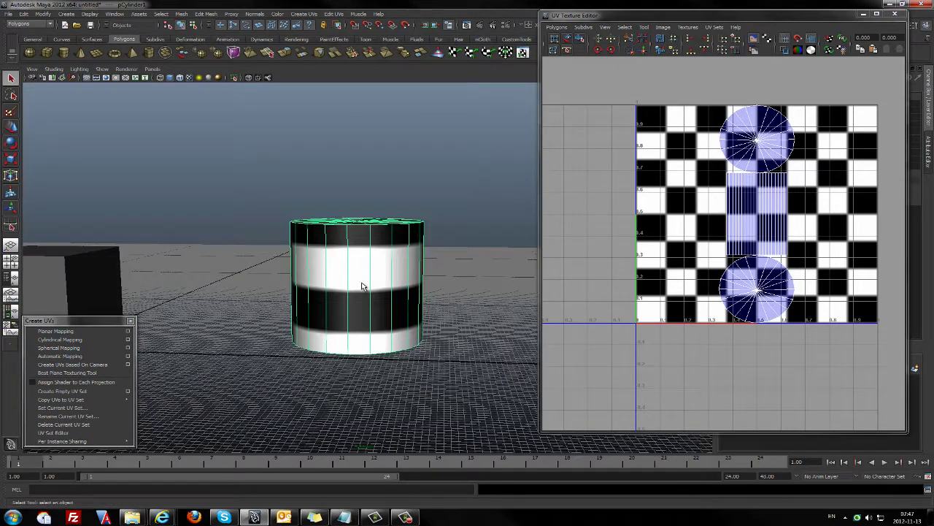
Step: Reselect the cylinder and apply Cylindrical Mapping from the floating Create UVs panel
right_drag(361, 286, 361, 281)
click(236, 340)
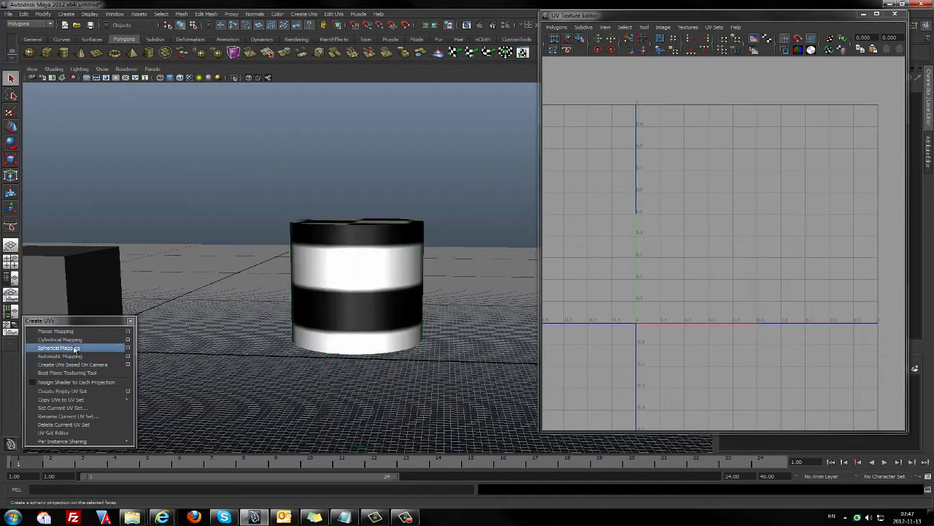
alt+drag(240, 309, 208, 344)
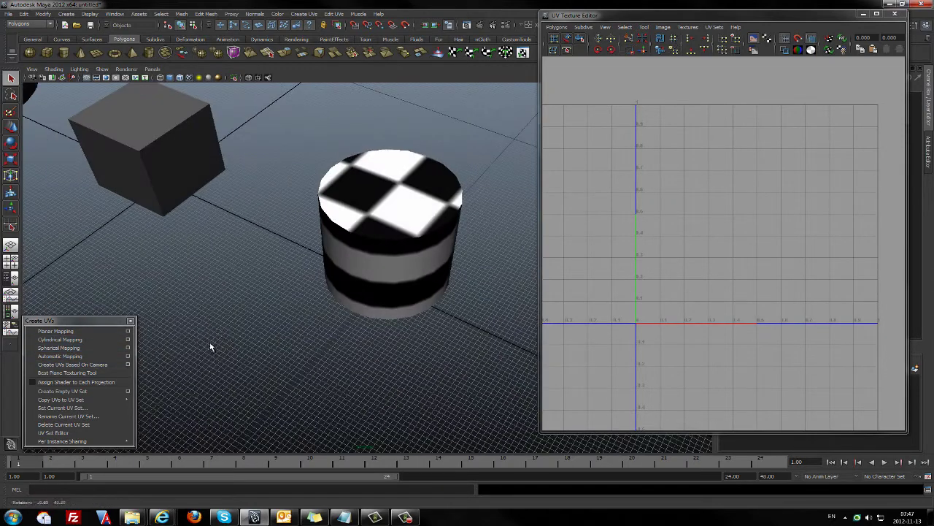
alt+drag(340, 308, 407, 270)
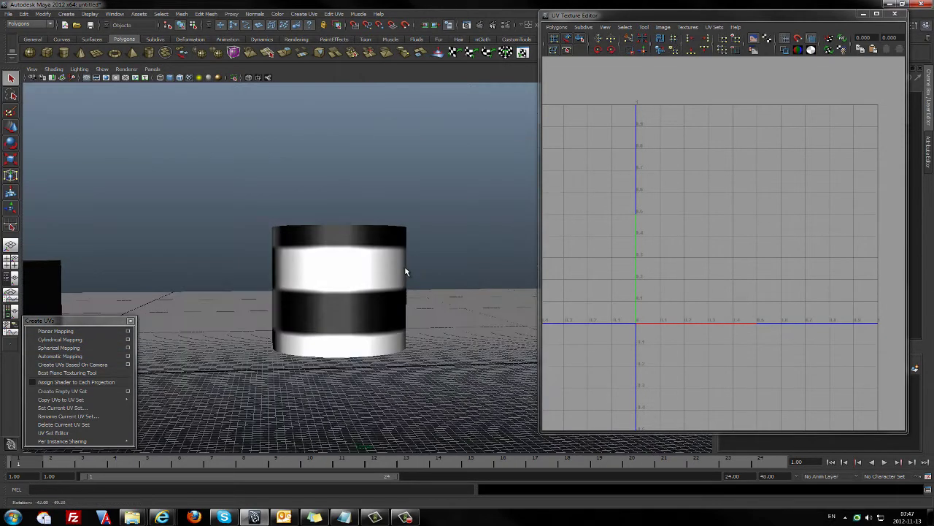
click(334, 299)
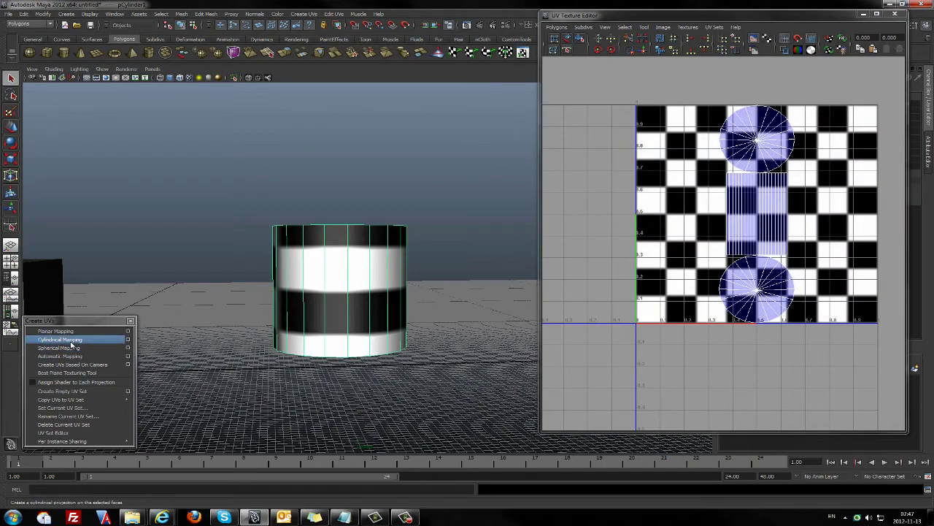
click(86, 341)
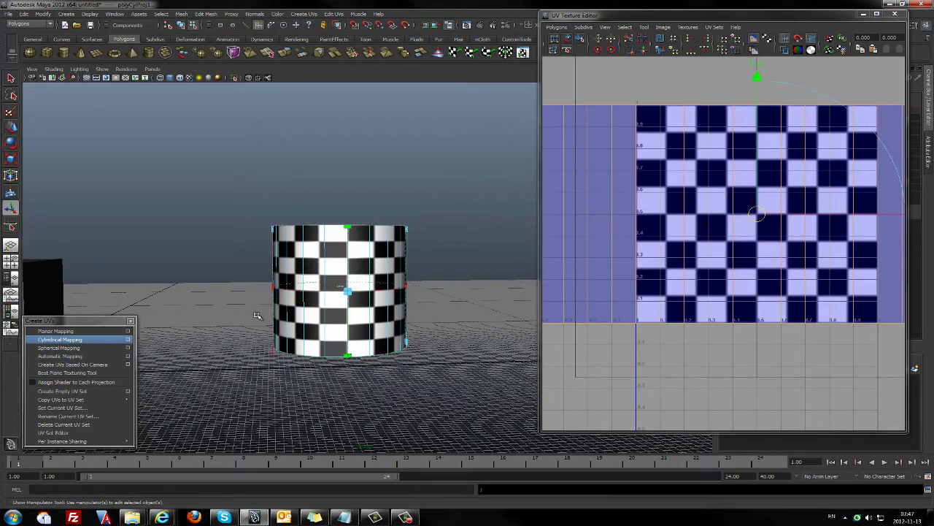
Step: Orbit around the cylinder to check the new cylindrical mapping from top and side
alt+drag(316, 310, 270, 319)
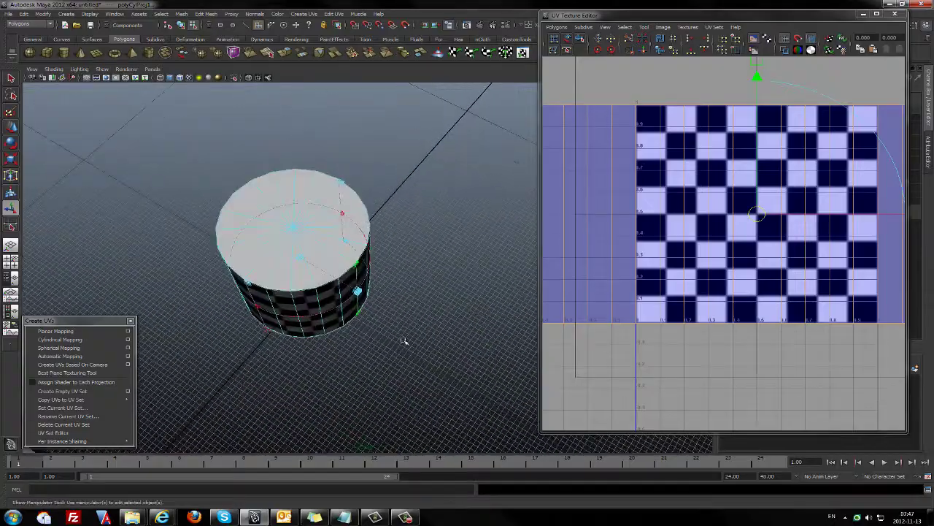
alt+drag(392, 342, 409, 310)
alt+drag(317, 346, 462, 235)
alt+drag(431, 303, 284, 268)
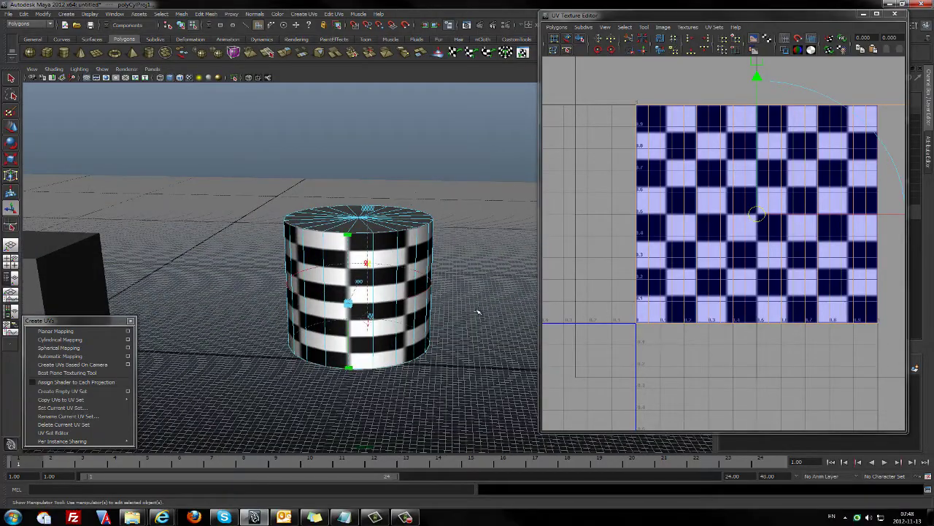
alt+drag(435, 334, 257, 169)
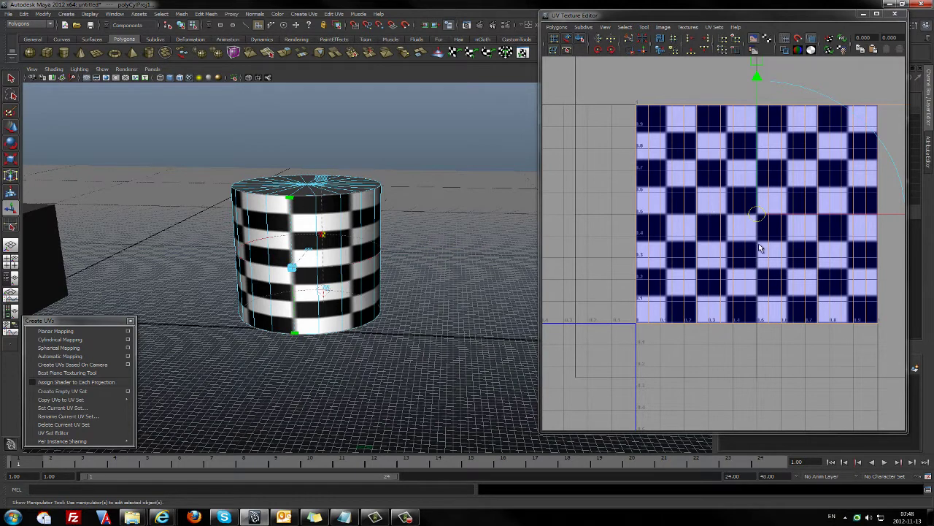
Step: Zoom out and back in to inspect the checker bands around the cylinder's side
scroll(766, 252, down, 3)
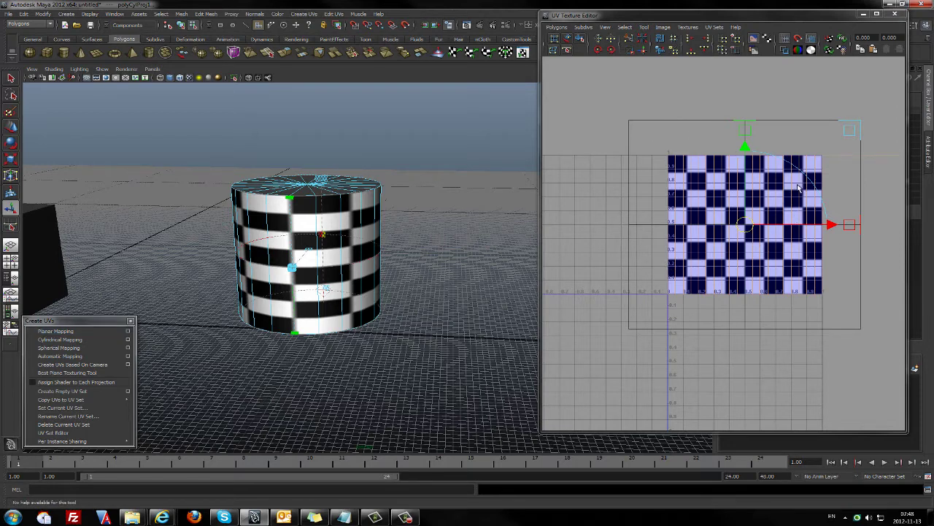
scroll(781, 201, up, 3)
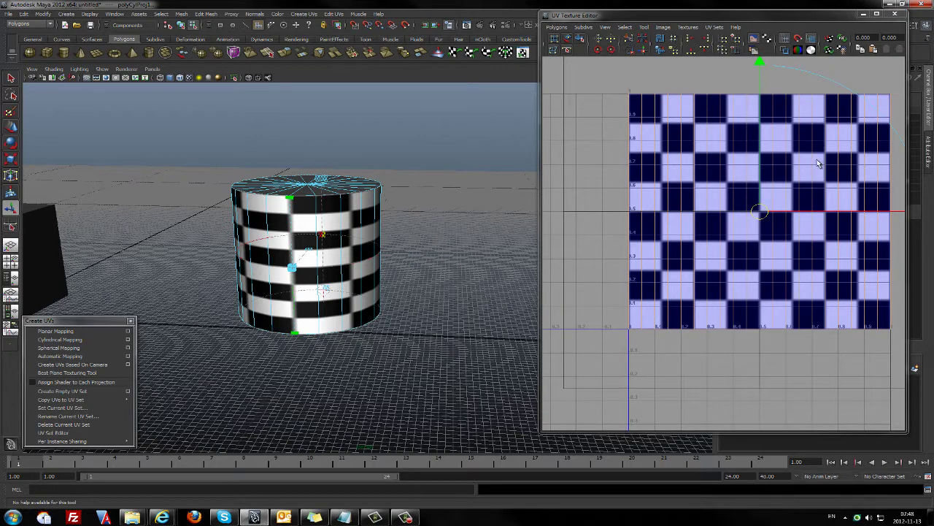
scroll(808, 172, down, 3)
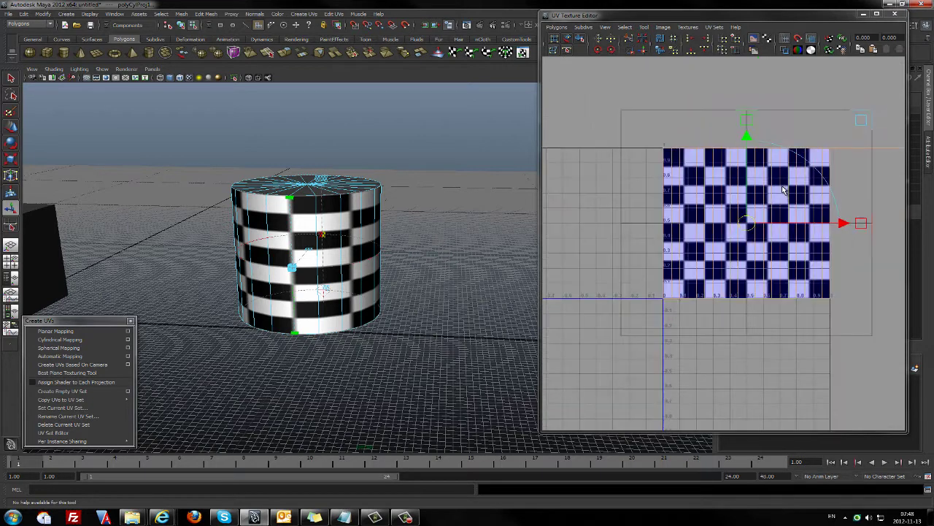
Step: Switch to UV selection, marquee the bottom UVs, and expand them to the whole side shell
click(691, 93)
right_click(697, 111)
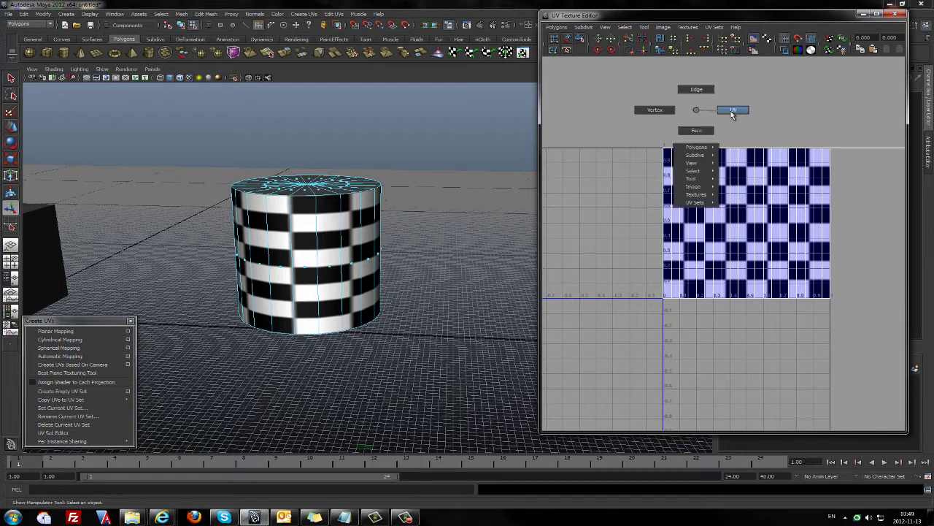
click(732, 112)
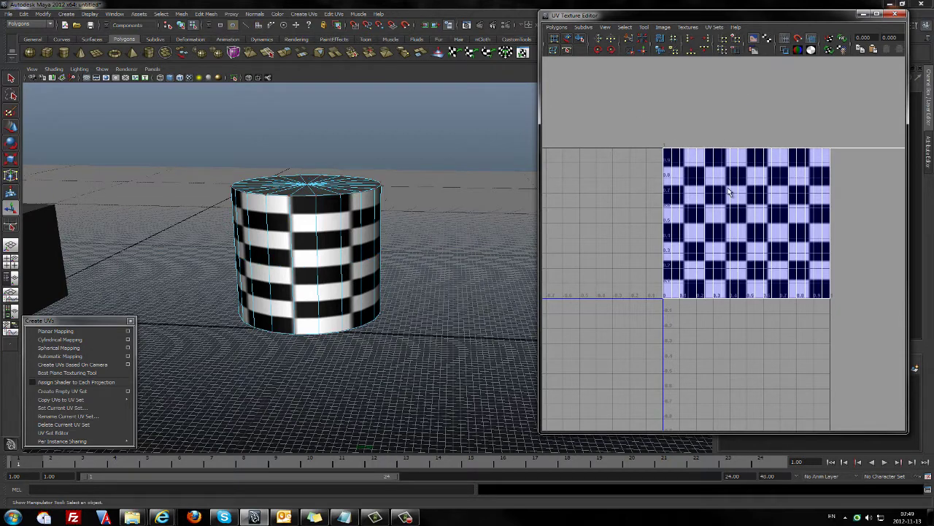
drag(828, 303, 771, 285)
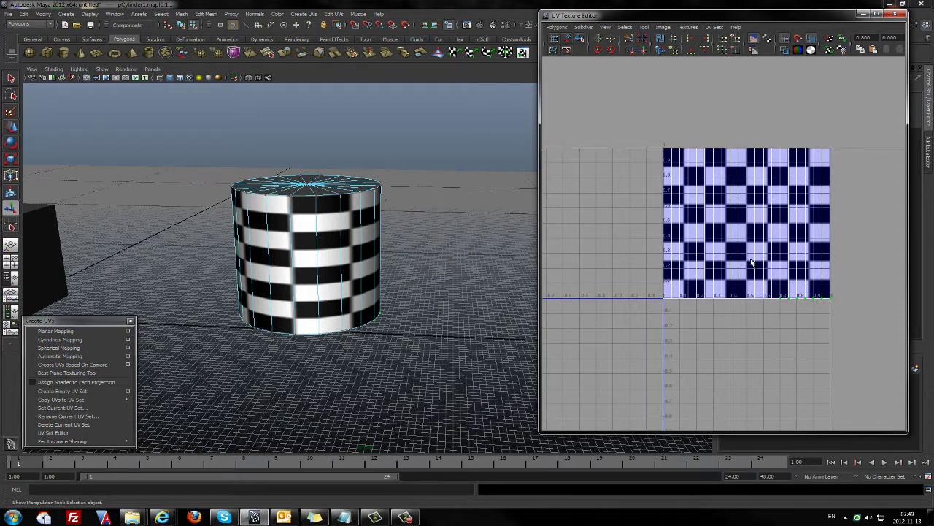
ctrl+right_click(751, 262)
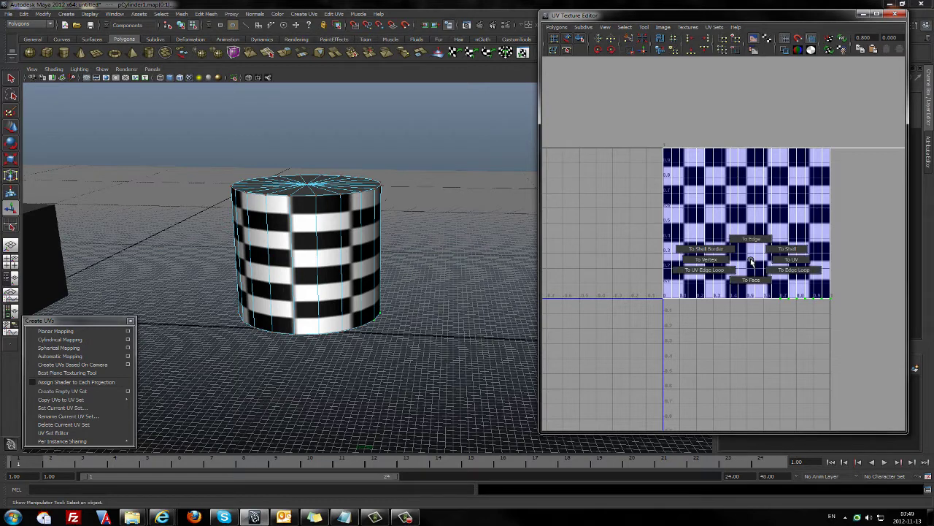
ctrl+right_drag(751, 262, 786, 253)
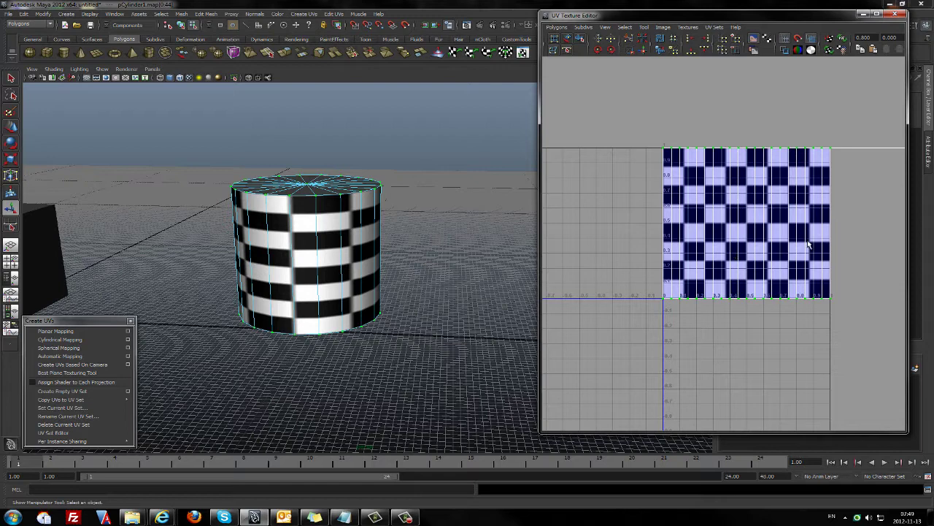
alt+middle_drag(811, 244, 746, 219)
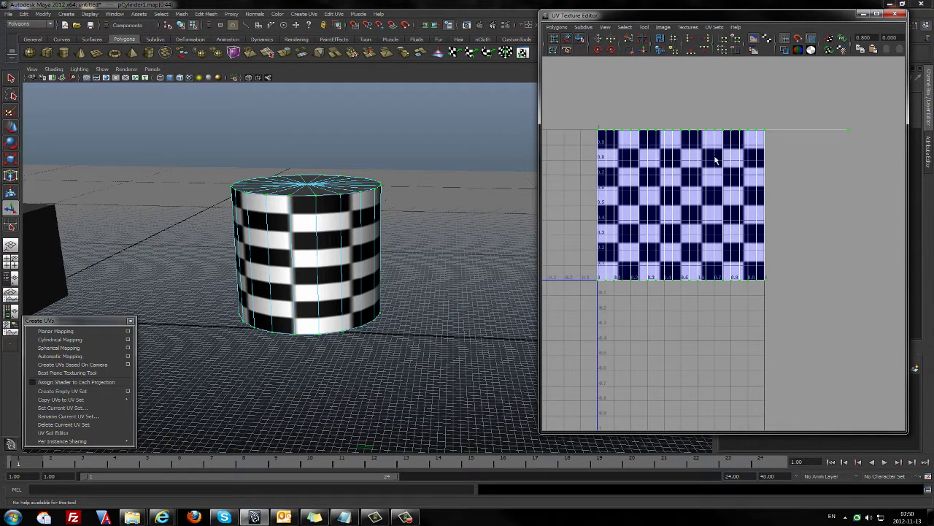
Step: Move the side UV shell down one tile, below the 0–1 square
click(12, 127)
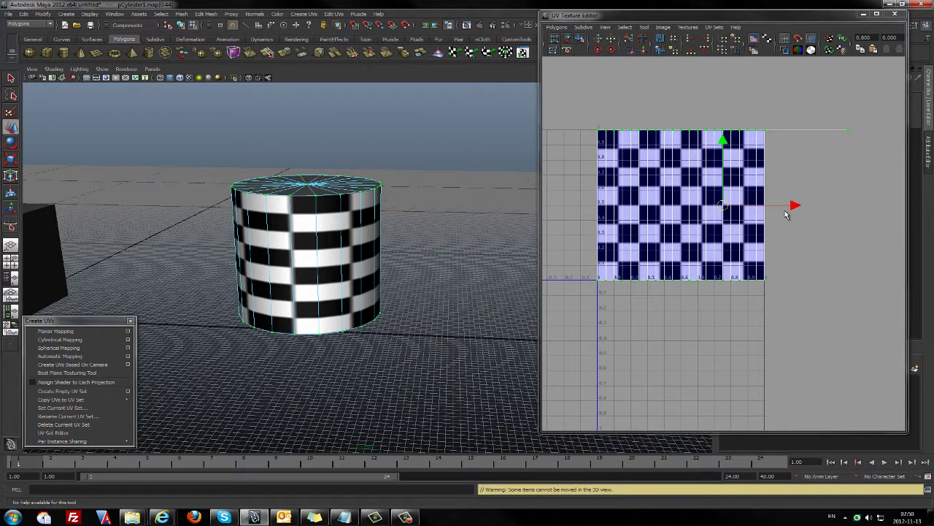
drag(724, 146, 723, 295)
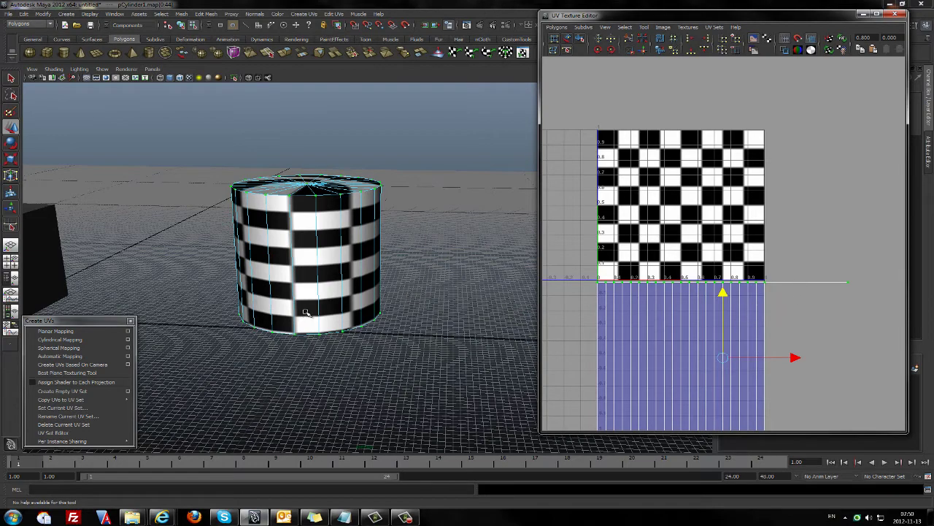
alt+drag(319, 312, 340, 307)
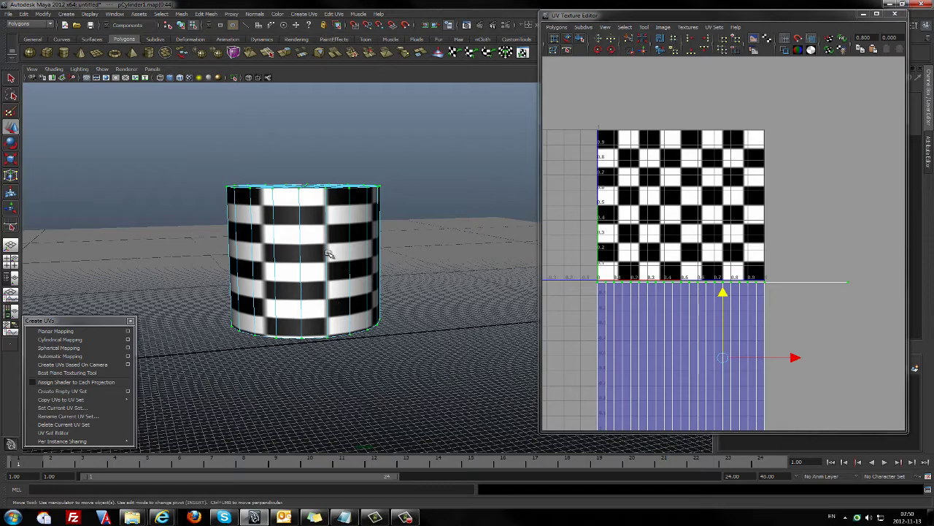
alt+drag(365, 267, 329, 275)
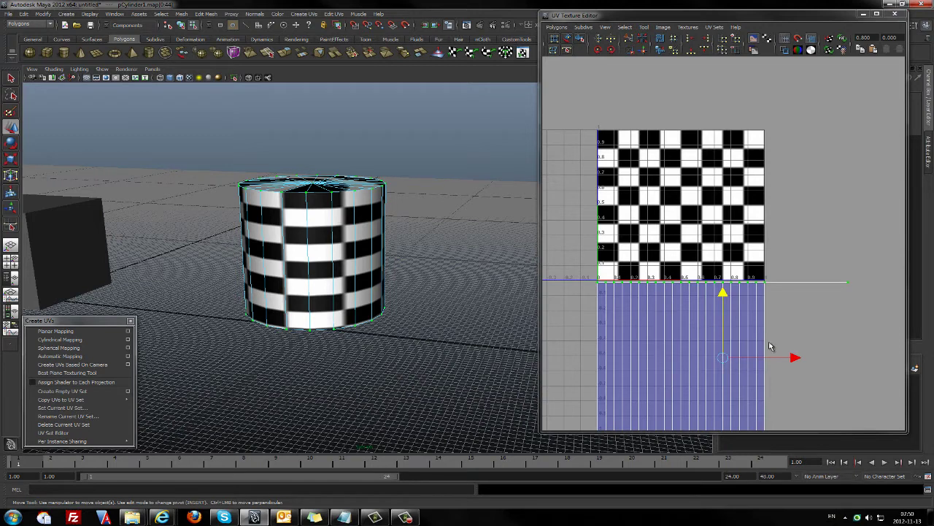
Step: Squash the side shell vertically in V into a thin strip, then deselect it
key(r)
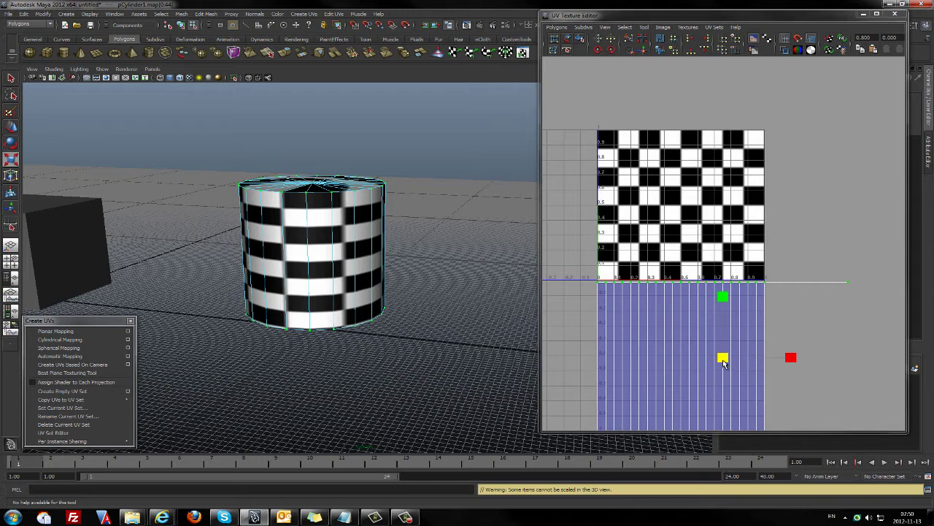
drag(722, 298, 719, 335)
mouse_move(372, 252)
alt+mouse_down()
mouse_move(371, 278)
mouse_move(369, 236)
alt+mouse_up()
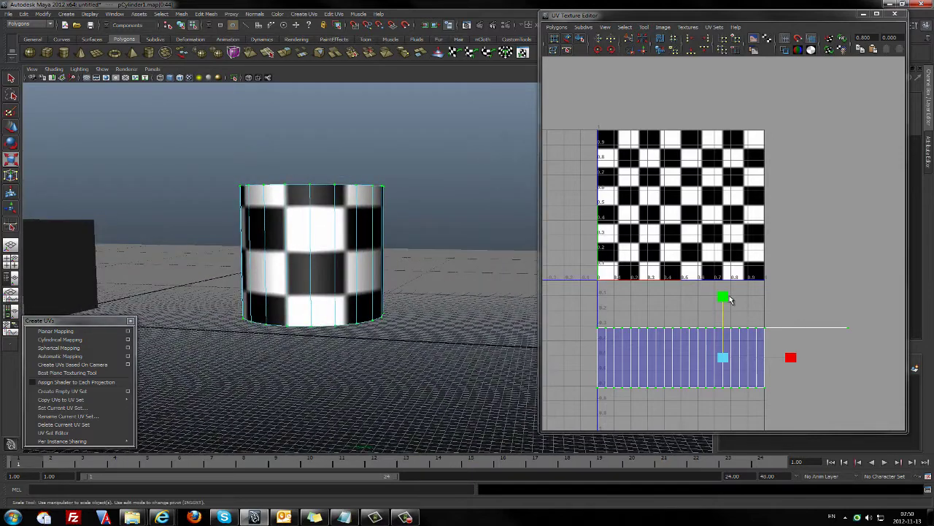
drag(728, 299, 724, 309)
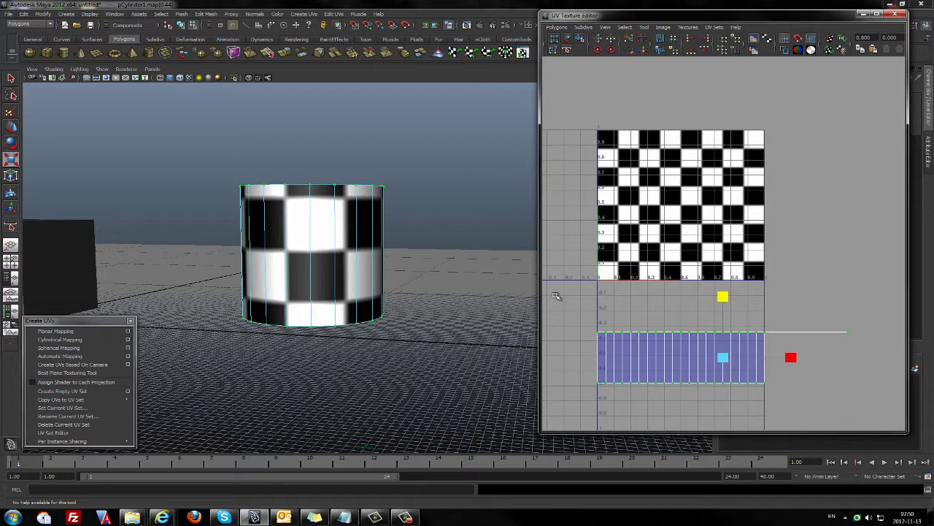
click(760, 307)
alt+drag(346, 233, 360, 241)
right_drag(290, 239, 326, 232)
alt+drag(265, 183, 274, 229)
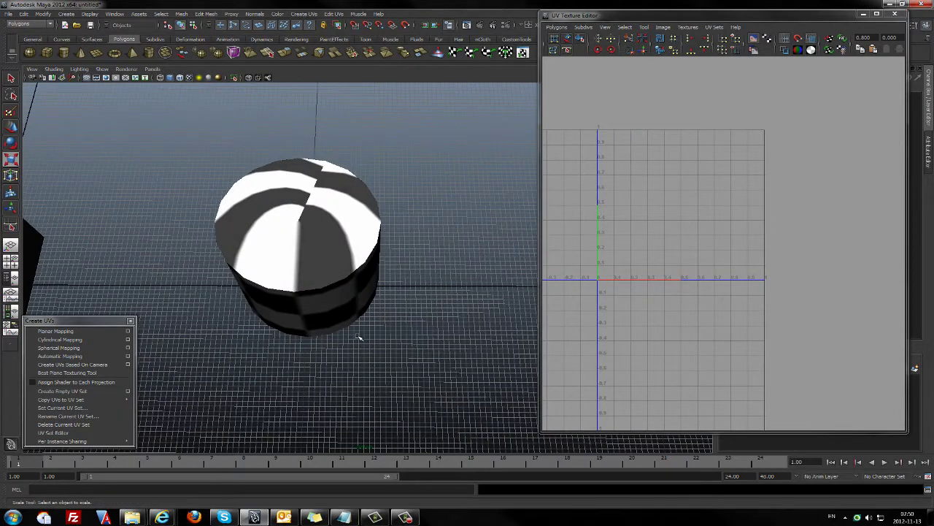
alt+drag(355, 334, 340, 290)
Step: Select the cylinder's lid faces in face component mode
click(293, 246)
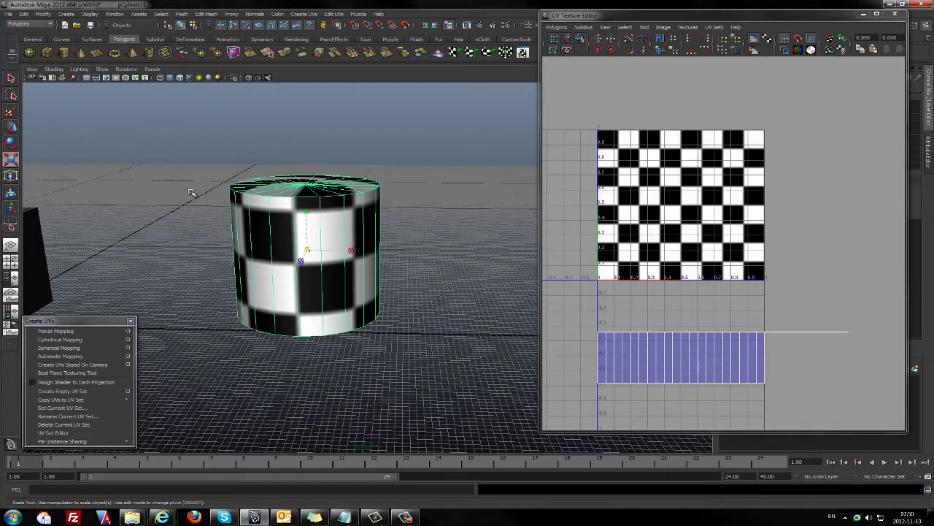
key(q)
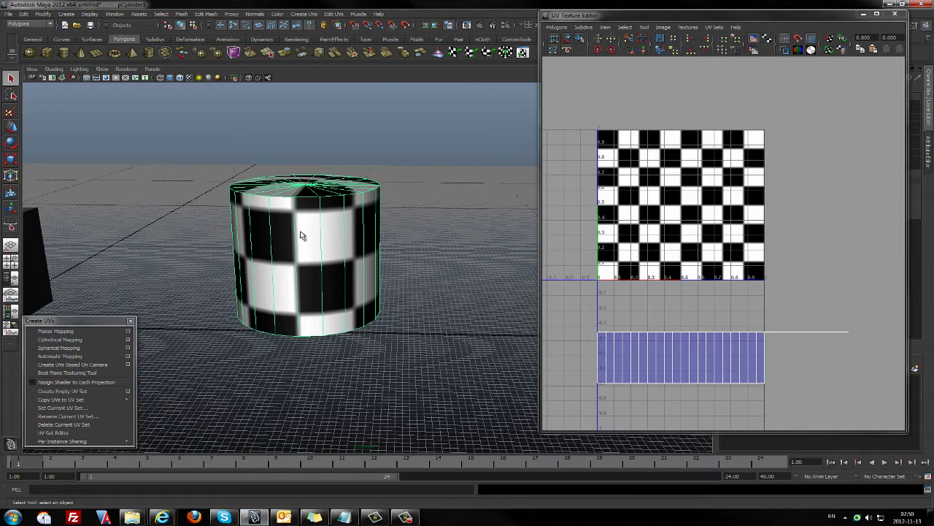
right_drag(300, 234, 301, 251)
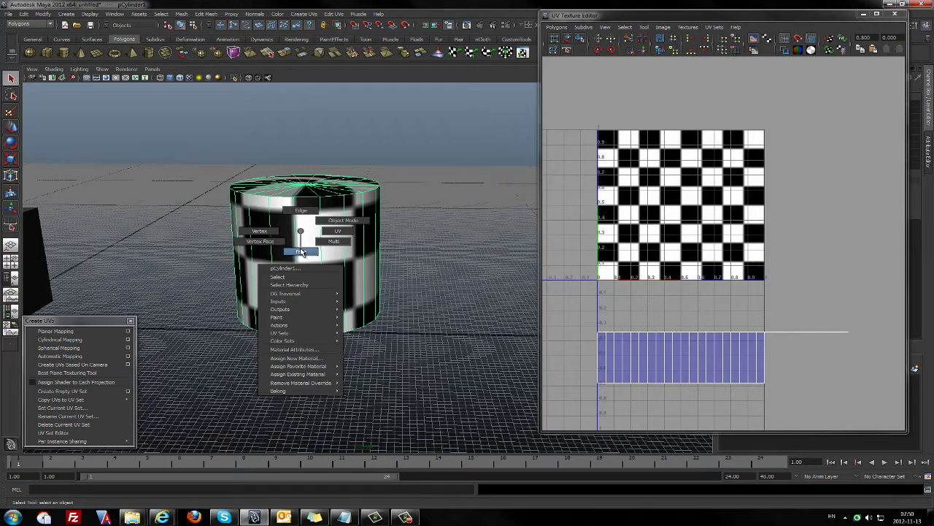
alt+drag(381, 273, 385, 267)
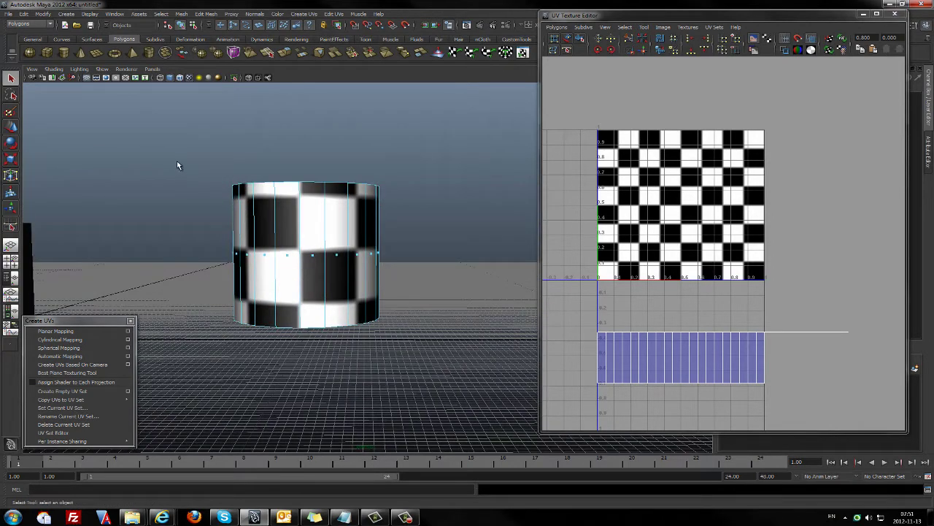
drag(463, 209, 236, 293)
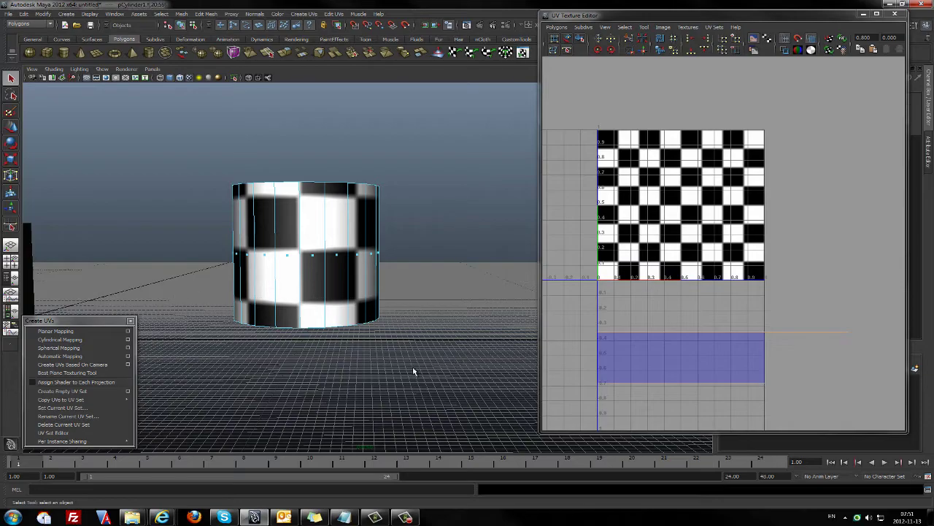
alt+drag(375, 373, 358, 396)
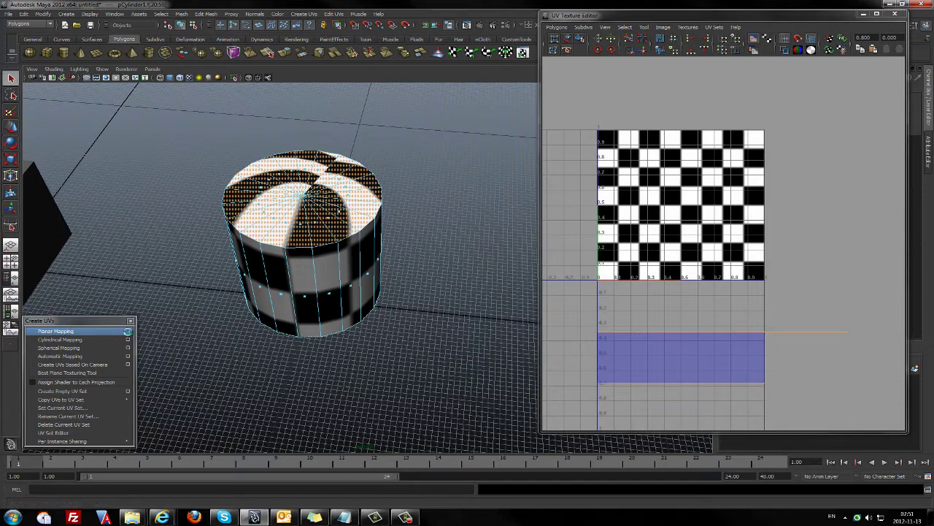
Step: Open the Planar Mapping options and set the projection to the Y axis
click(128, 330)
drag(144, 67, 582, 45)
key(f)
alt+drag(332, 215, 277, 222)
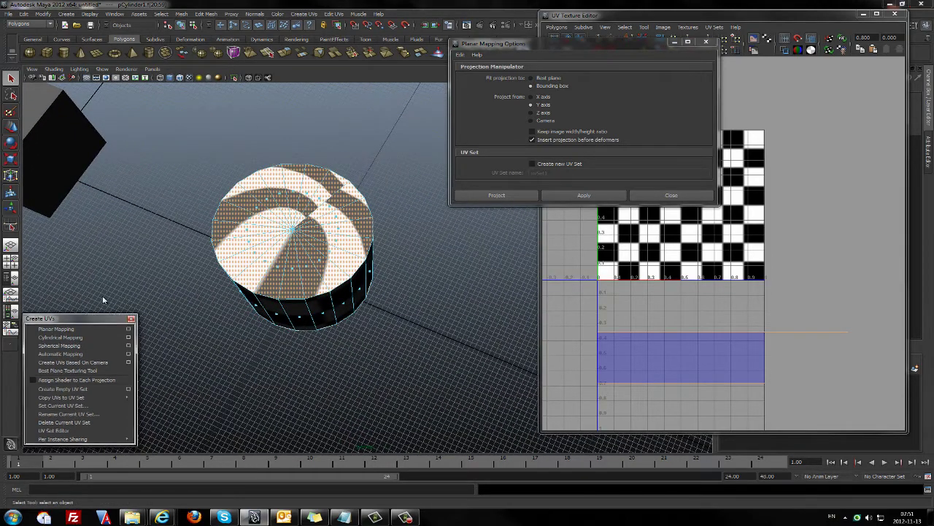
drag(102, 321, 110, 274)
alt+drag(226, 375, 233, 341)
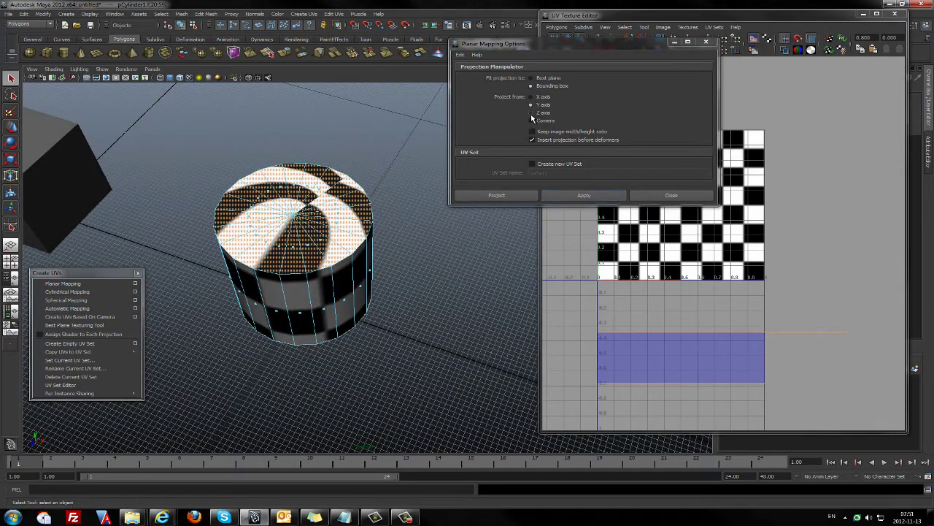
click(530, 98)
Step: Apply the Y-axis planar projection to the lid and view the checkered top
click(497, 196)
alt+drag(501, 207, 432, 203)
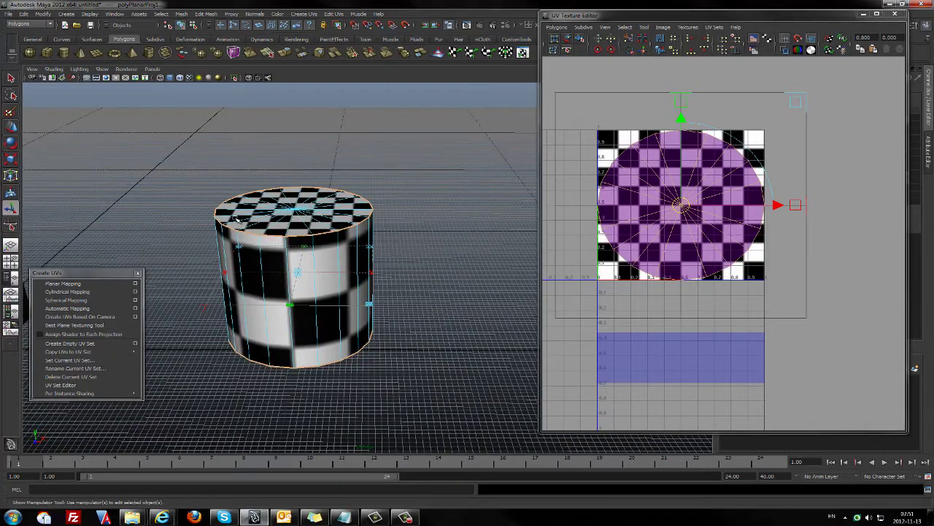
alt+drag(402, 305, 406, 272)
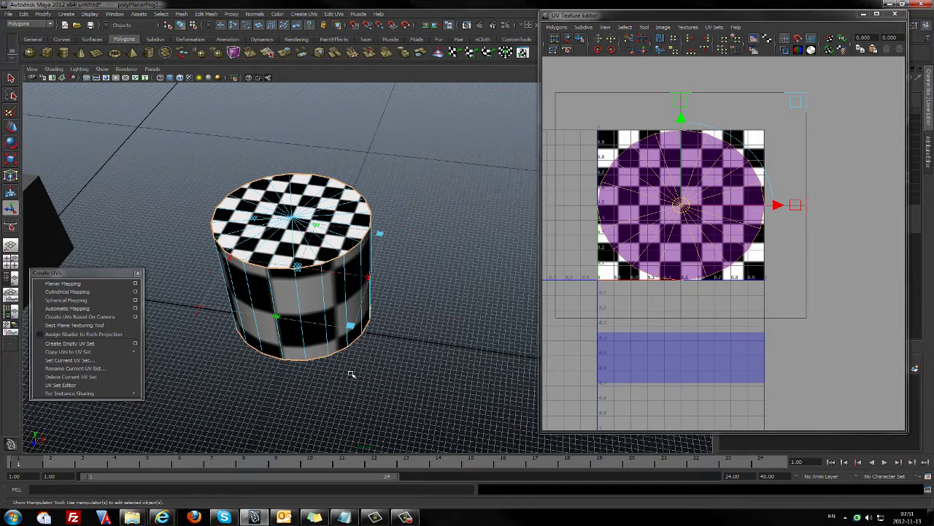
alt+drag(350, 372, 344, 154)
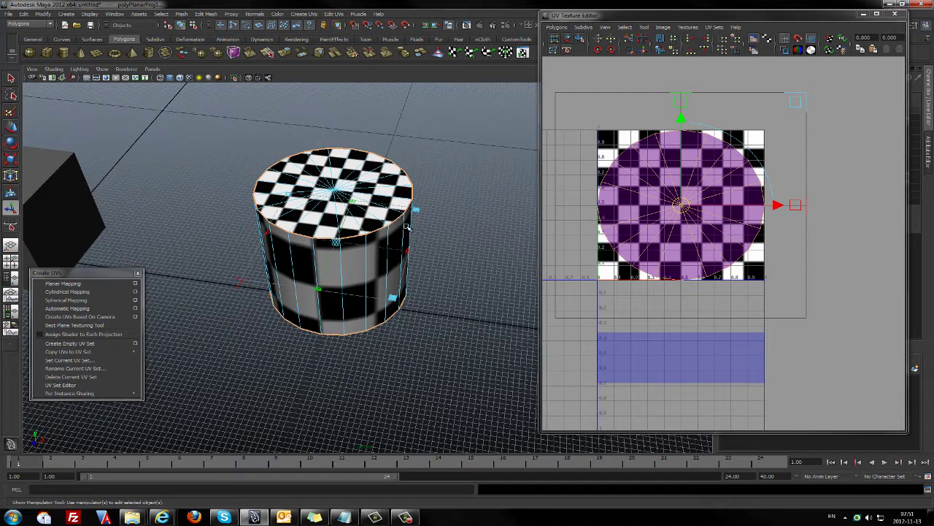
alt+middle_drag(456, 203, 415, 222)
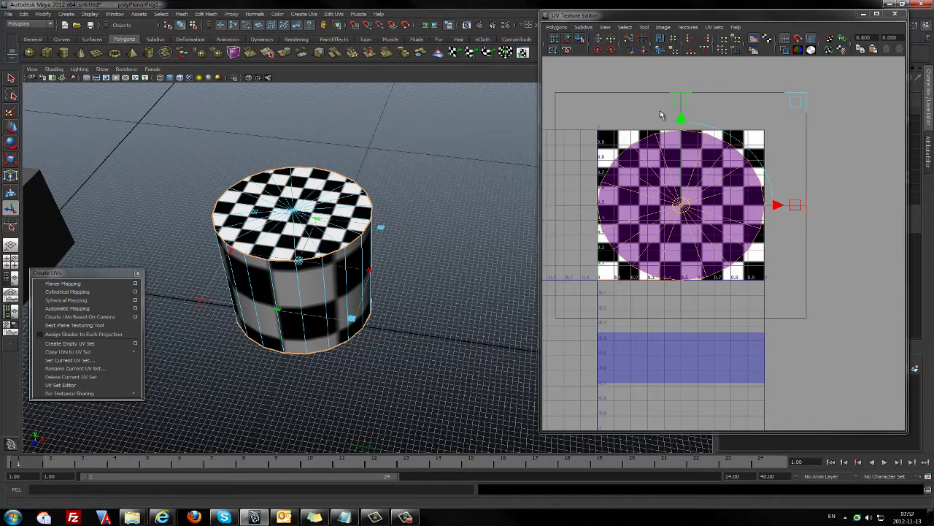
Step: Hide the UV editor's checker image and toggle its shaded UV fill, then view the cylinder from below and above
click(753, 43)
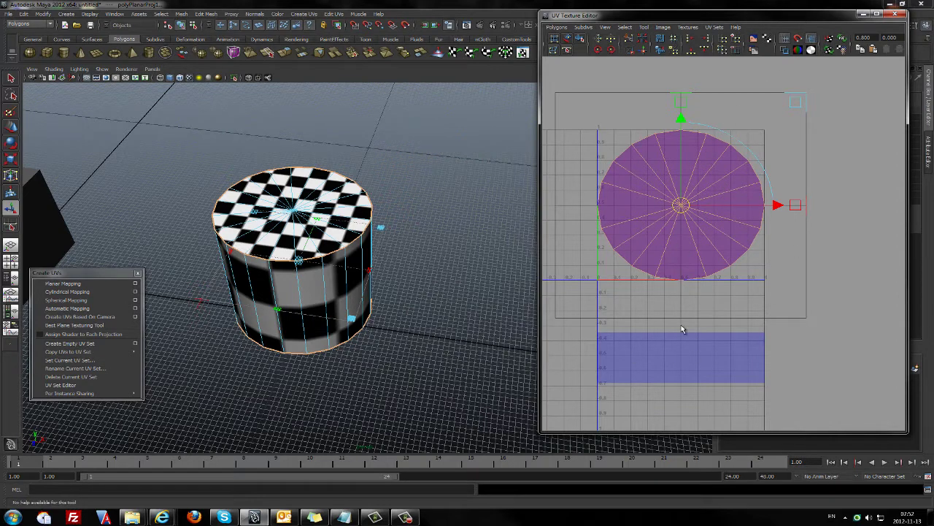
click(813, 40)
click(813, 40)
alt+drag(357, 355, 270, 332)
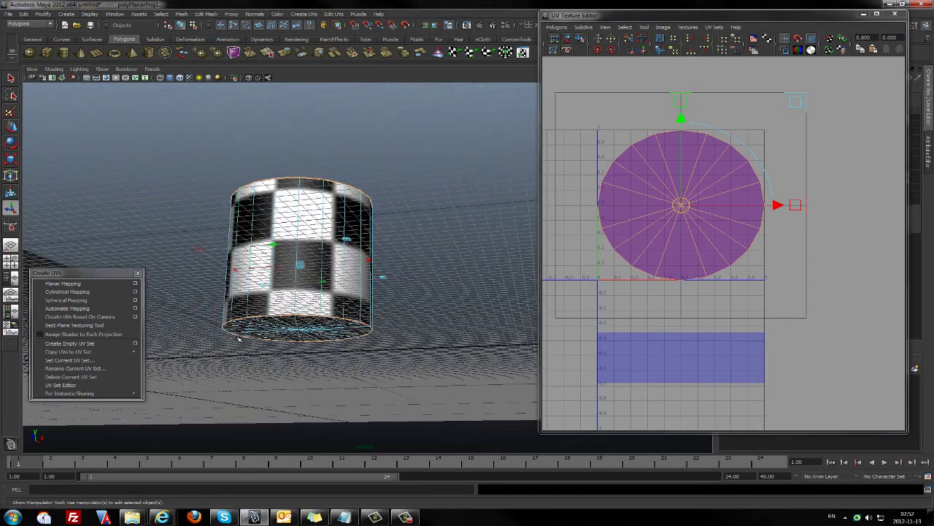
alt+drag(415, 234, 396, 287)
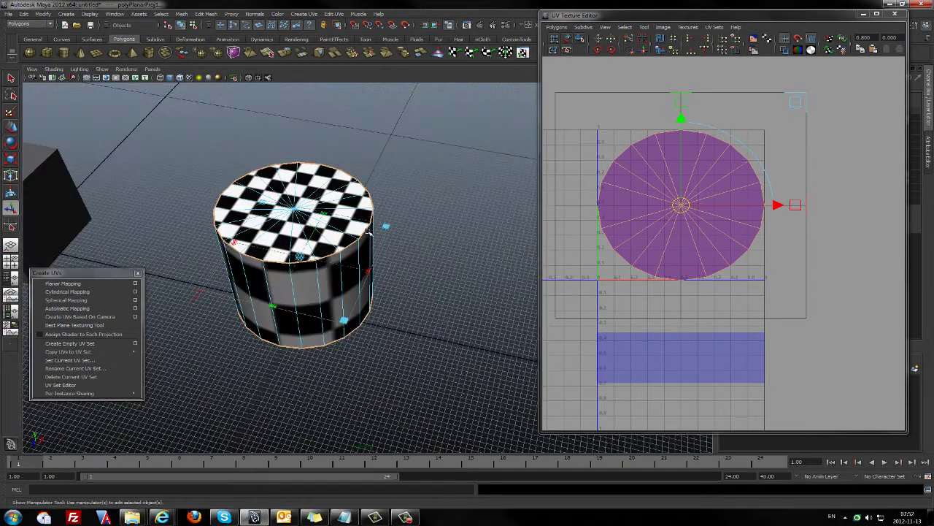
mouse_move(478, 303)
alt+middle_down()
mouse_move(444, 319)
mouse_move(463, 308)
alt+middle_up()
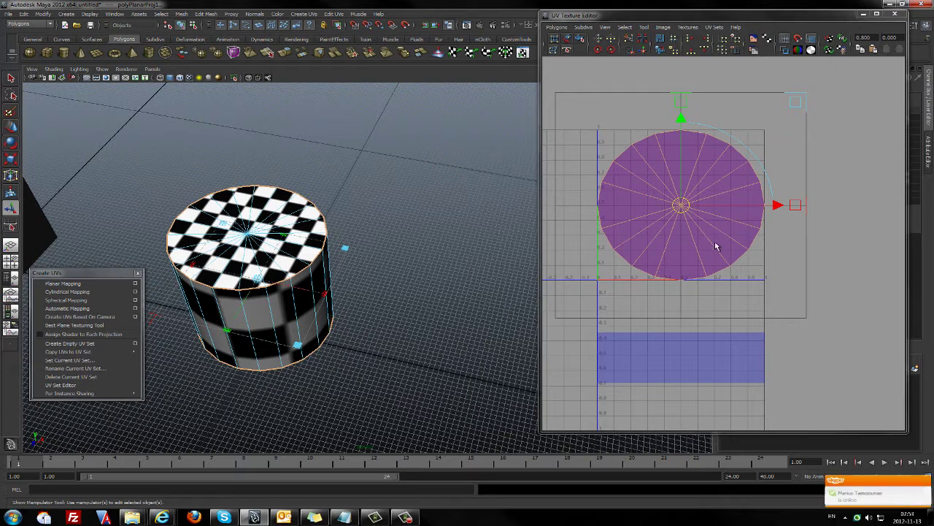
Step: Select one cap UV shell and move it up and right, clear of the other cap
right_drag(714, 246, 755, 249)
click(743, 276)
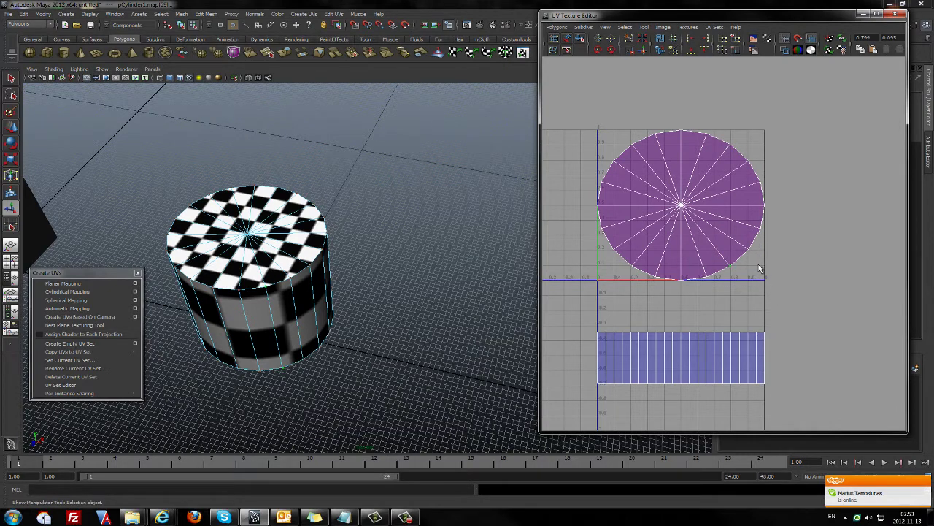
click(749, 250)
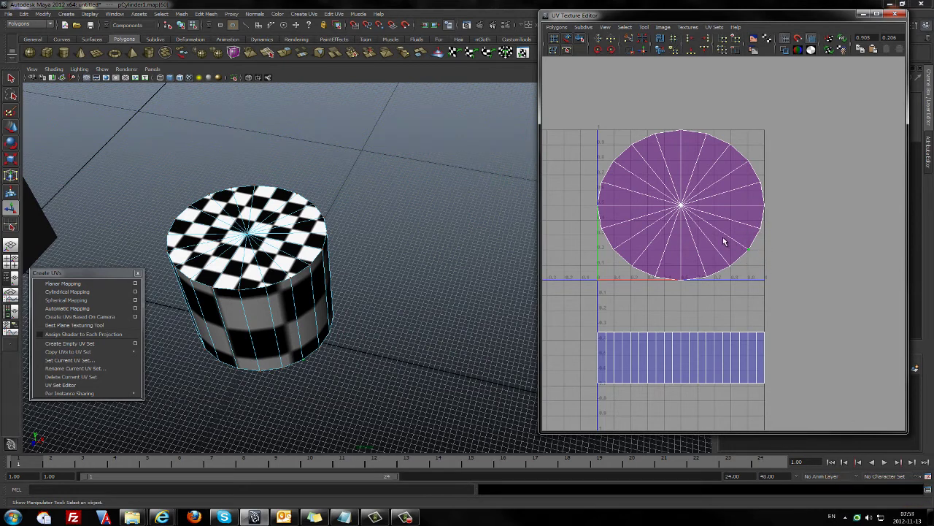
ctrl+right_drag(717, 239, 751, 233)
key(w)
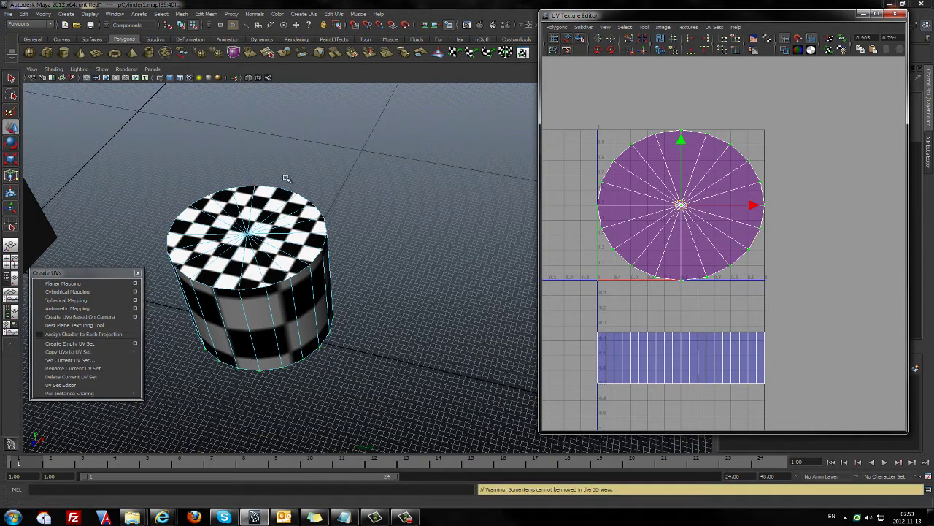
drag(683, 146, 683, 93)
drag(757, 152, 876, 172)
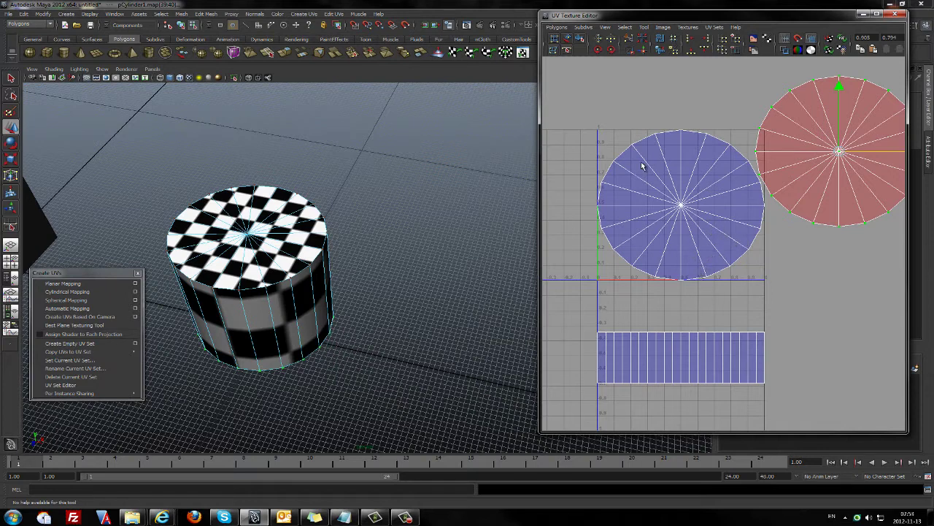
right_drag(672, 198, 673, 200)
Step: Select the blue cap shell and scale it down around its centre
key(w)
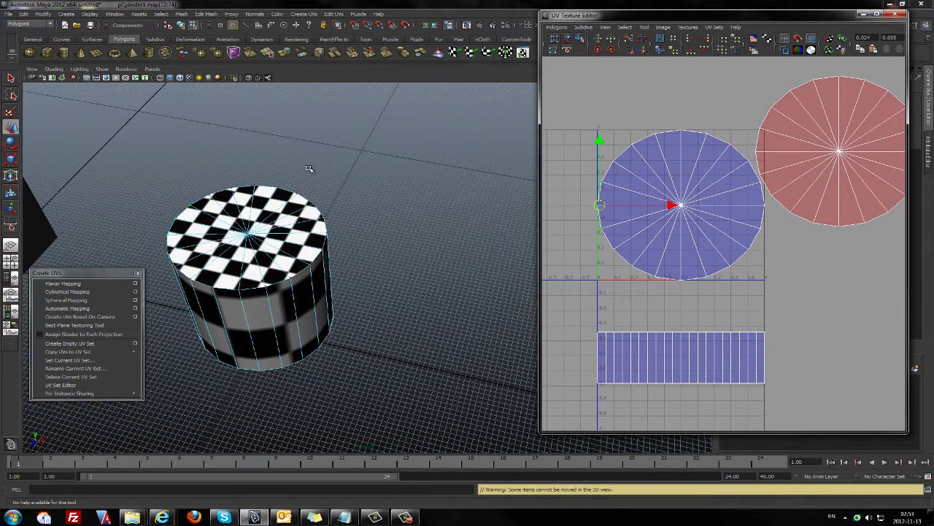
right_drag(614, 196, 657, 203)
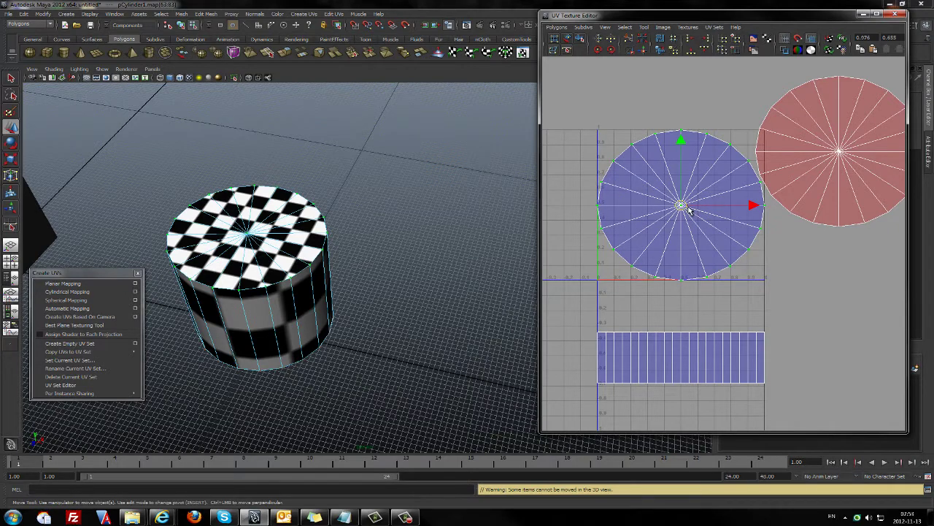
key(r)
drag(680, 207, 637, 228)
alt+drag(350, 319, 583, 246)
drag(682, 205, 668, 219)
alt+drag(472, 243, 445, 254)
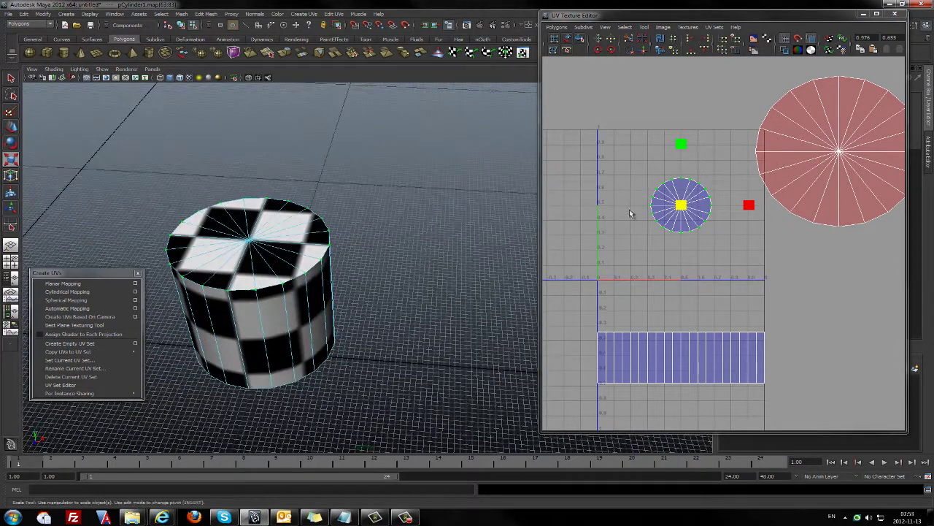
Step: Move the small cap circle to the upper-left of the 0–1 square
key(w)
drag(681, 206, 631, 160)
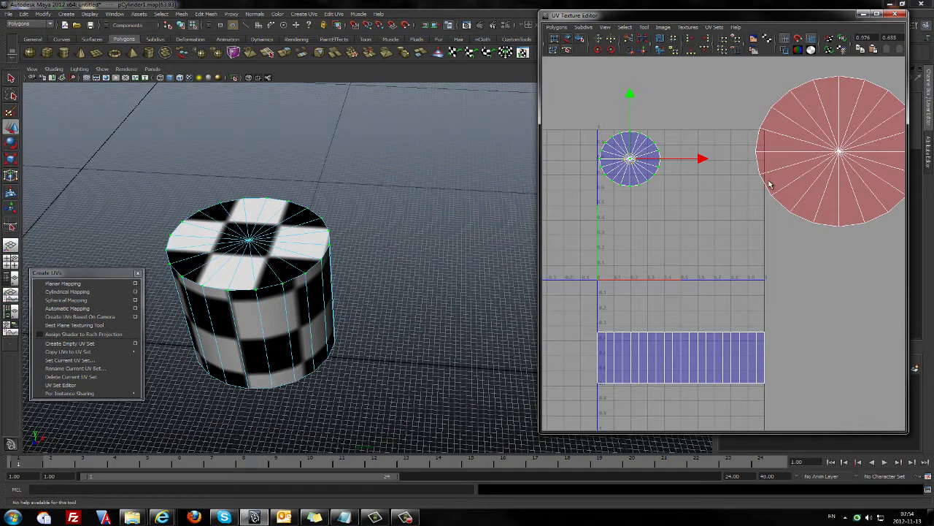
right_drag(778, 181, 819, 151)
Step: Flip the red cap shell in U, shrink it, and place it beside the first circle
click(795, 172)
drag(835, 153, 735, 219)
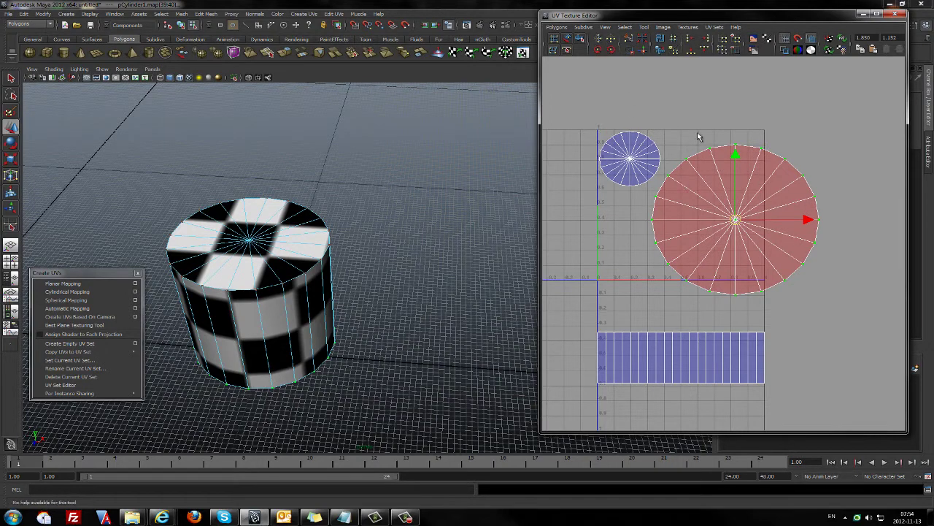
click(602, 39)
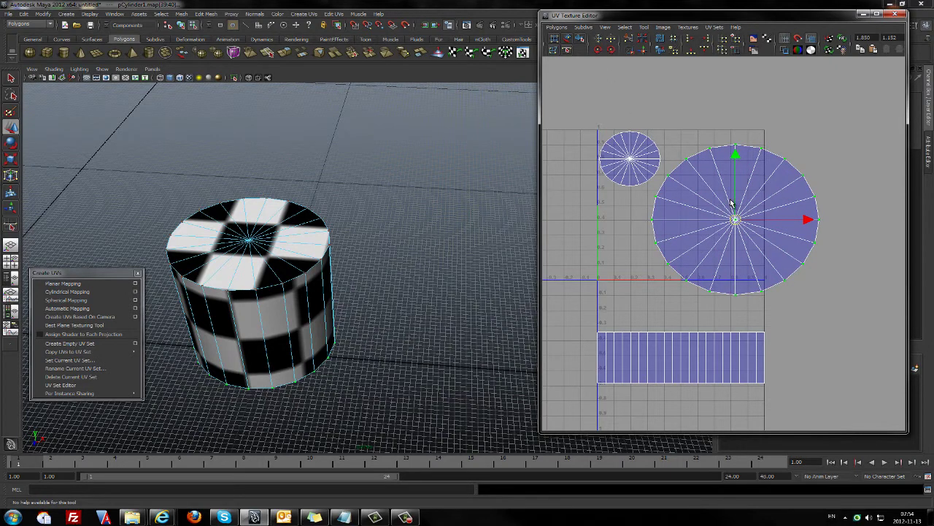
key(r)
drag(734, 218, 694, 233)
key(w)
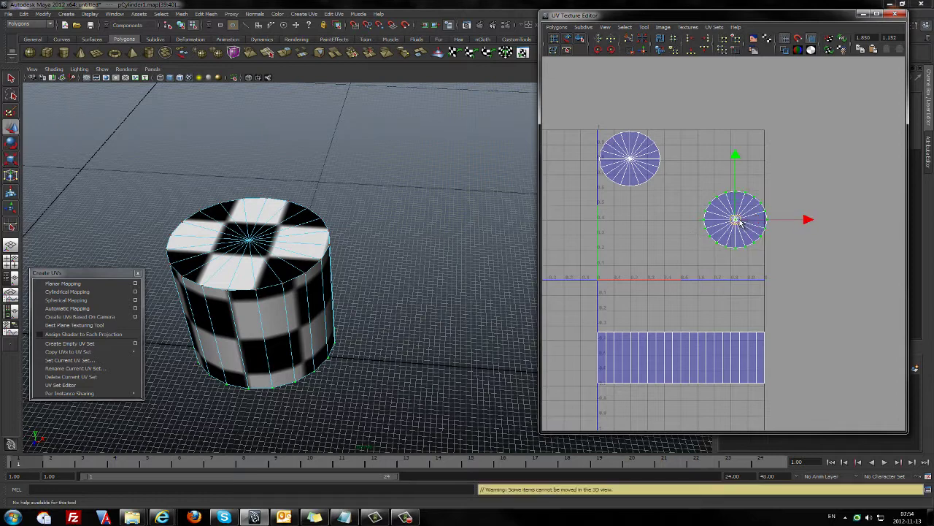
drag(722, 186, 714, 167)
middle_drag(714, 168, 682, 125)
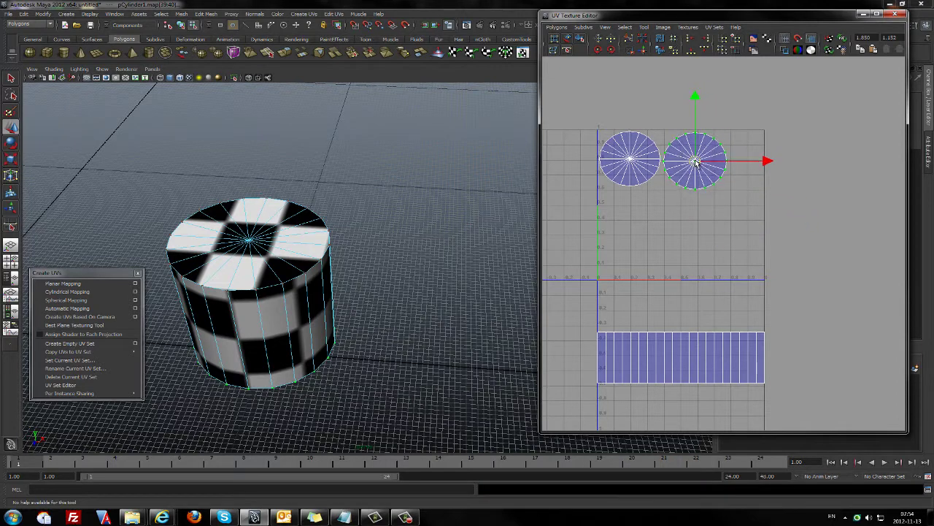
Step: Move the whole side strip up to sit just below the two circles
drag(669, 313, 723, 350)
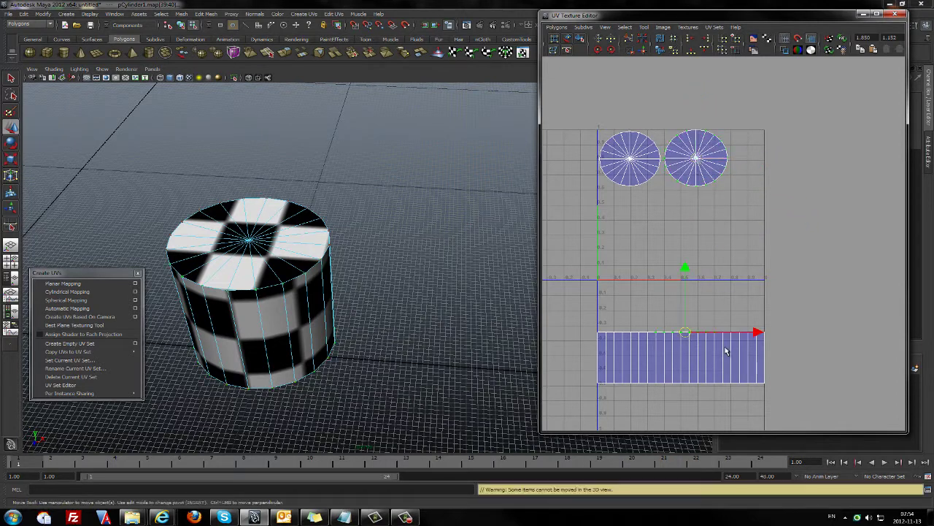
ctrl+right_drag(705, 347, 739, 339)
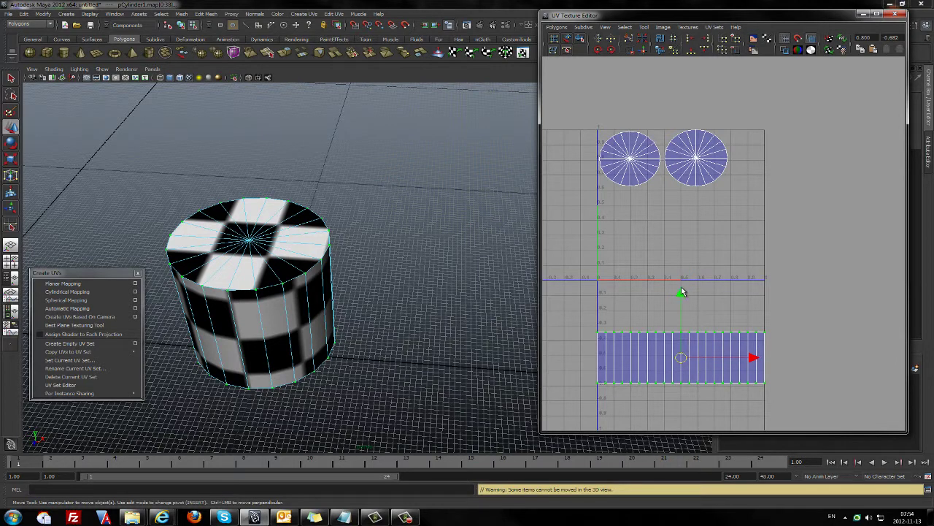
middle_drag(682, 293, 697, 159)
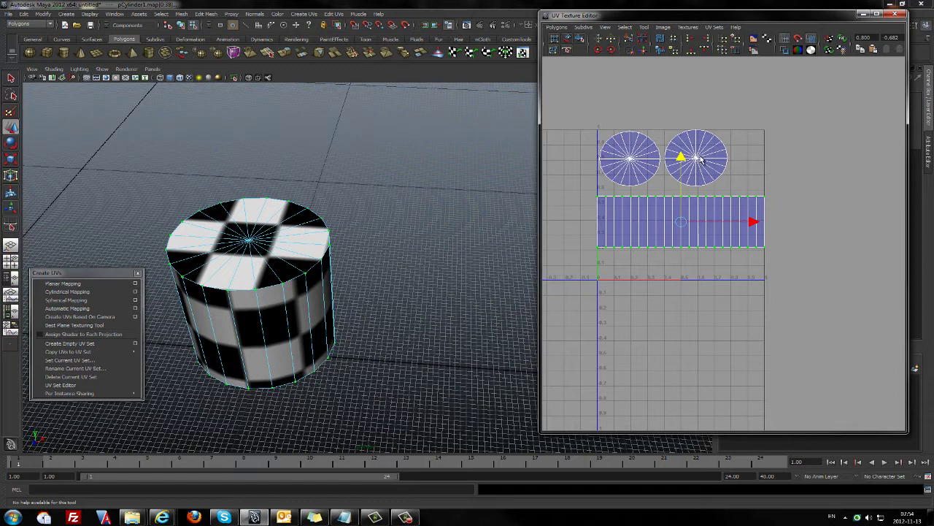
click(694, 154)
right_drag(703, 143, 725, 143)
Step: Nudge the right cap circle slightly left and down into alignment
drag(702, 130, 721, 147)
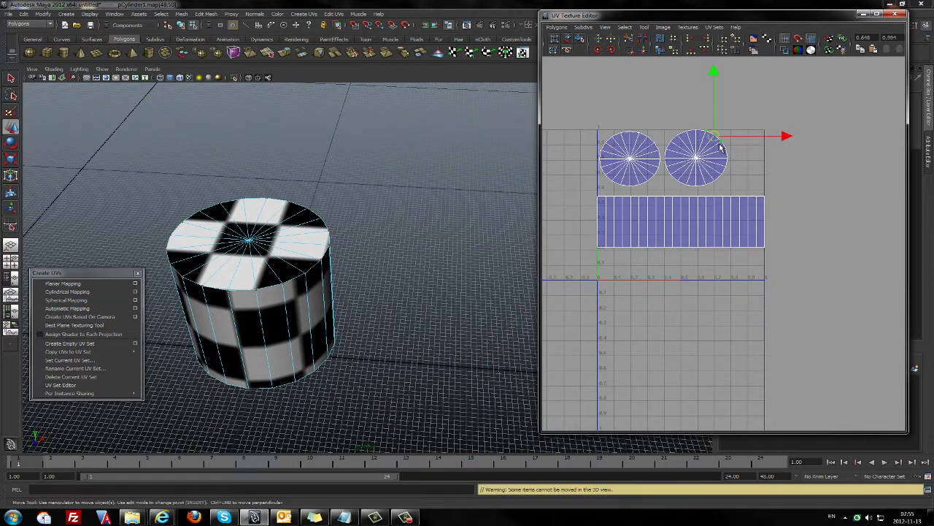
right_drag(720, 147, 698, 159)
key(r)
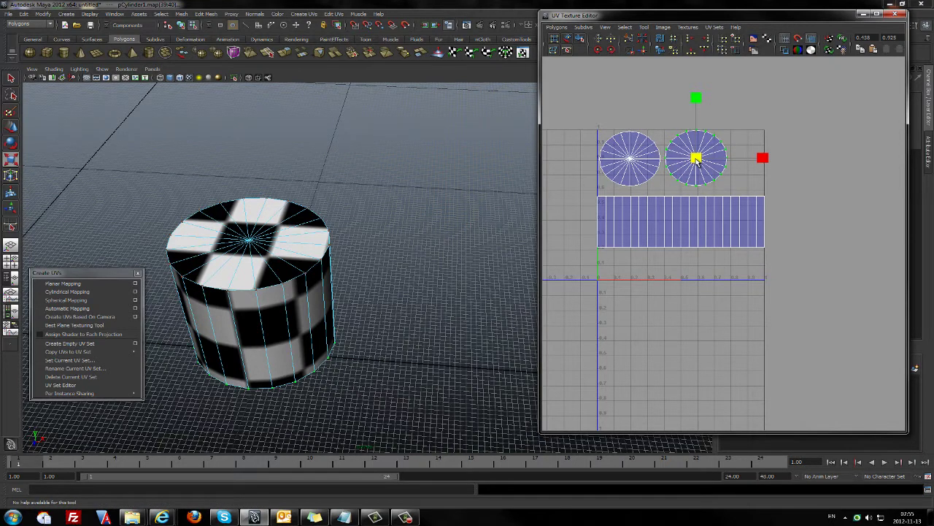
key(w)
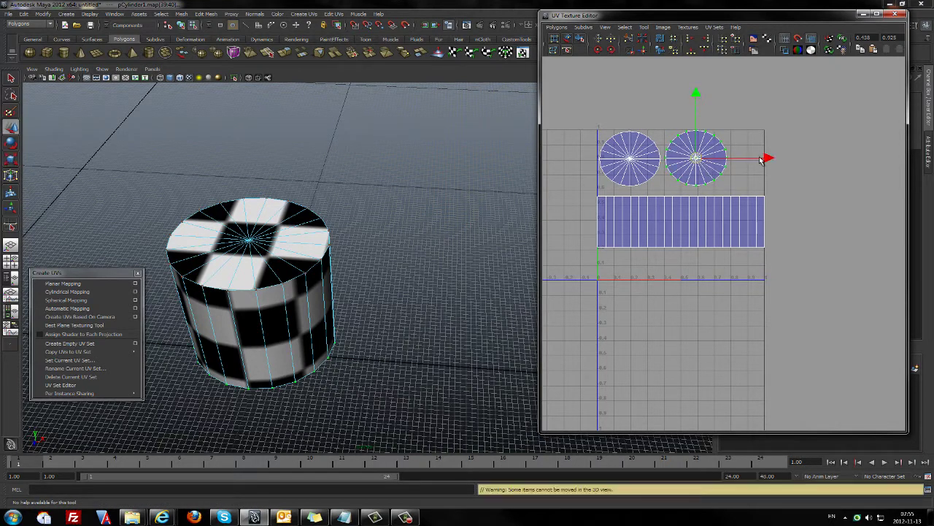
drag(768, 161, 763, 158)
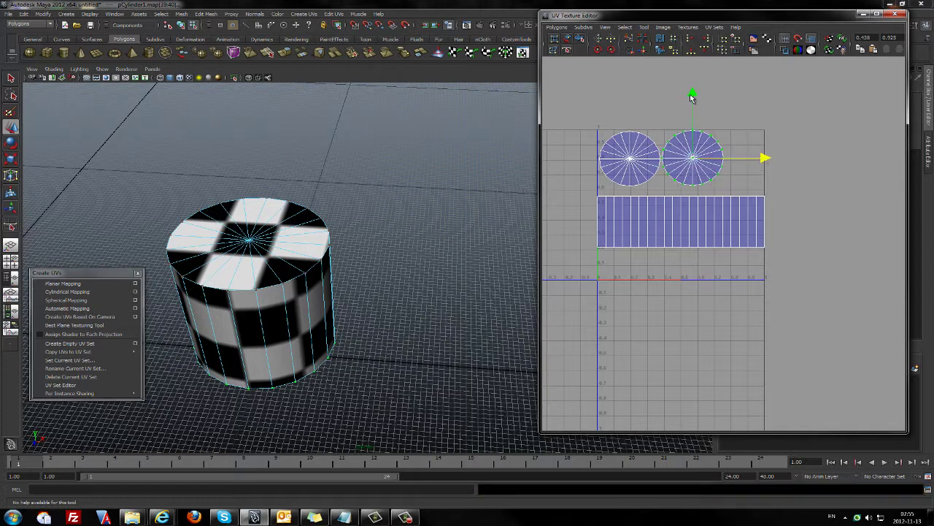
drag(693, 98, 693, 100)
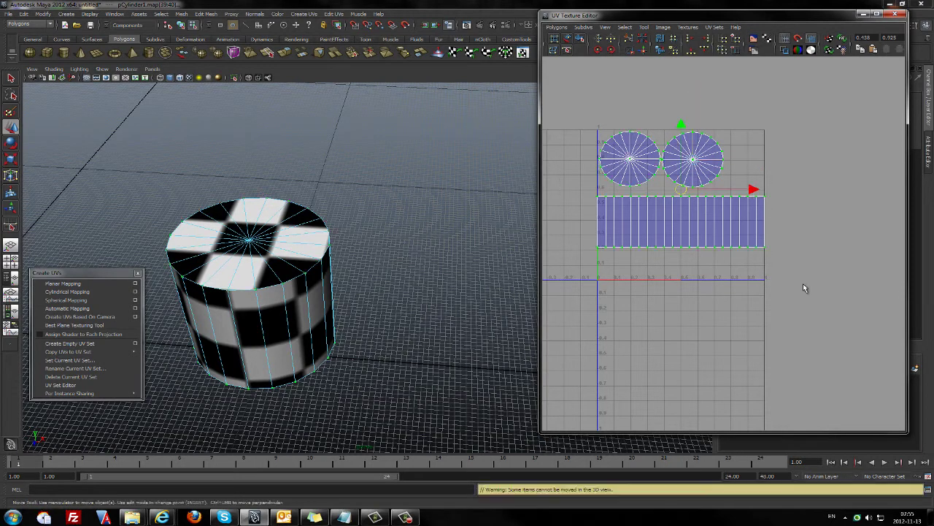
Step: Select the side strip with the Scale tool, then clear the UV selection
right_drag(694, 204, 684, 200)
key(r)
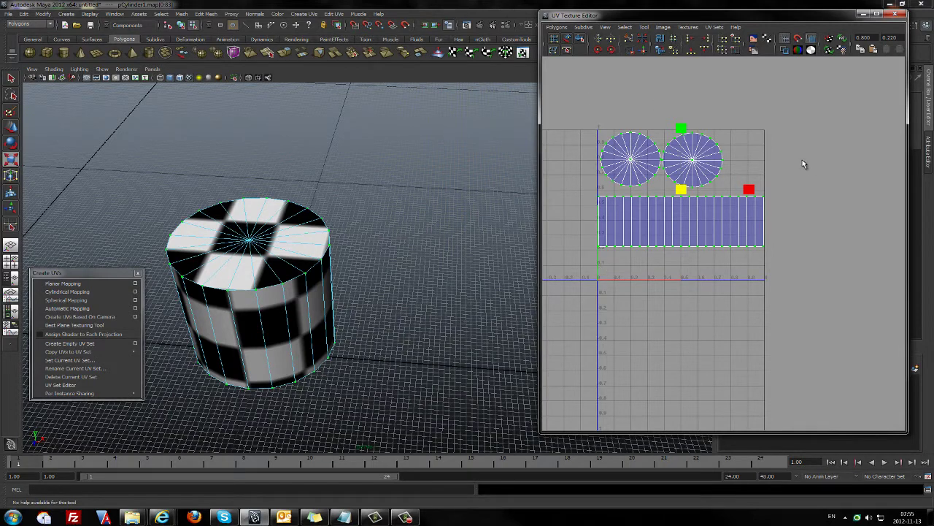
right_drag(703, 160, 763, 167)
click(763, 166)
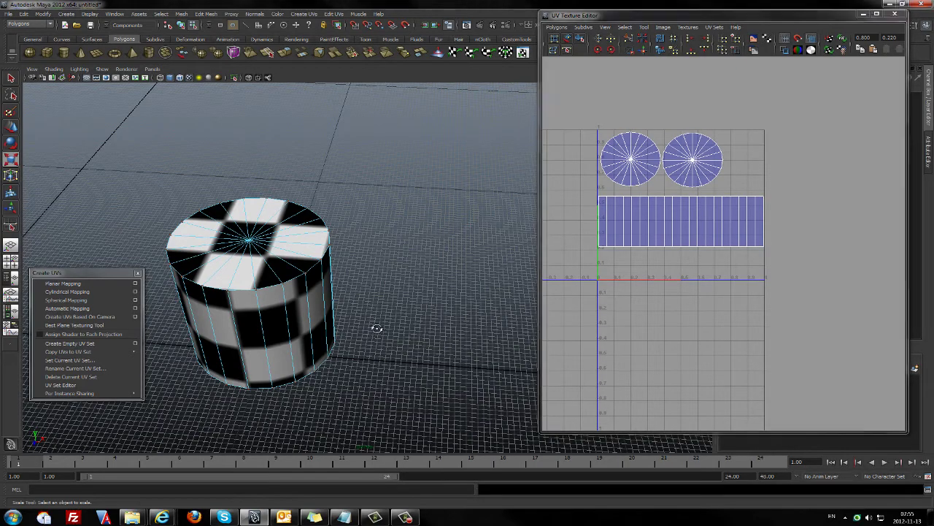
Step: Return to object mode and select the whole cylinder to view the finished UV layout
alt+drag(372, 316, 409, 306)
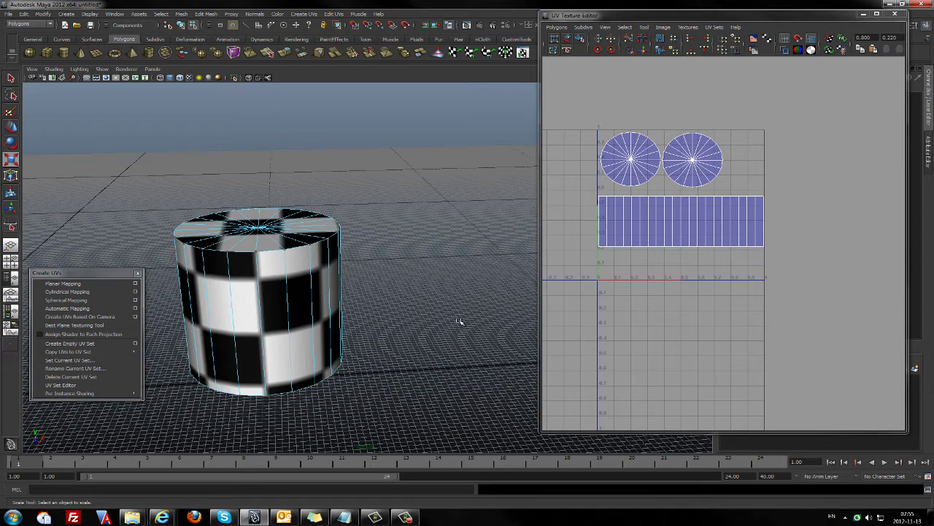
alt+drag(436, 321, 441, 342)
right_drag(343, 248, 373, 239)
click(369, 266)
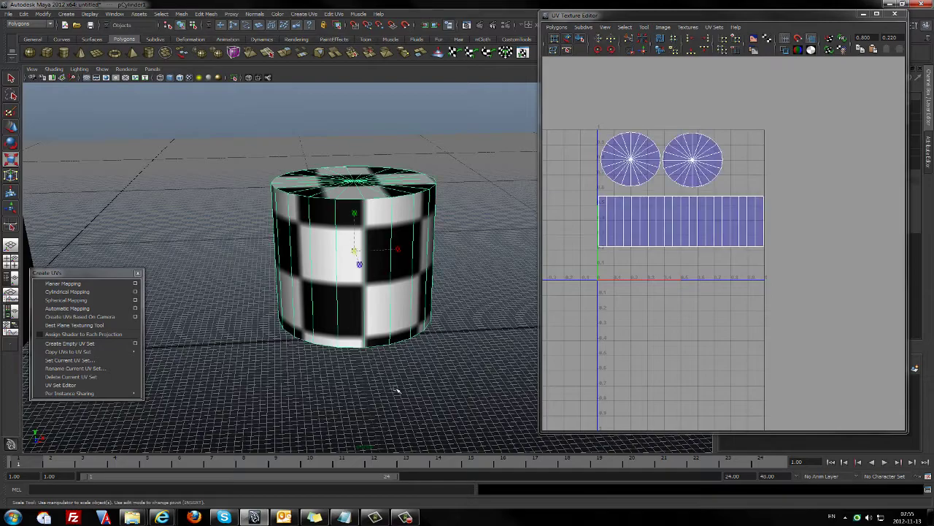
alt+drag(386, 390, 340, 409)
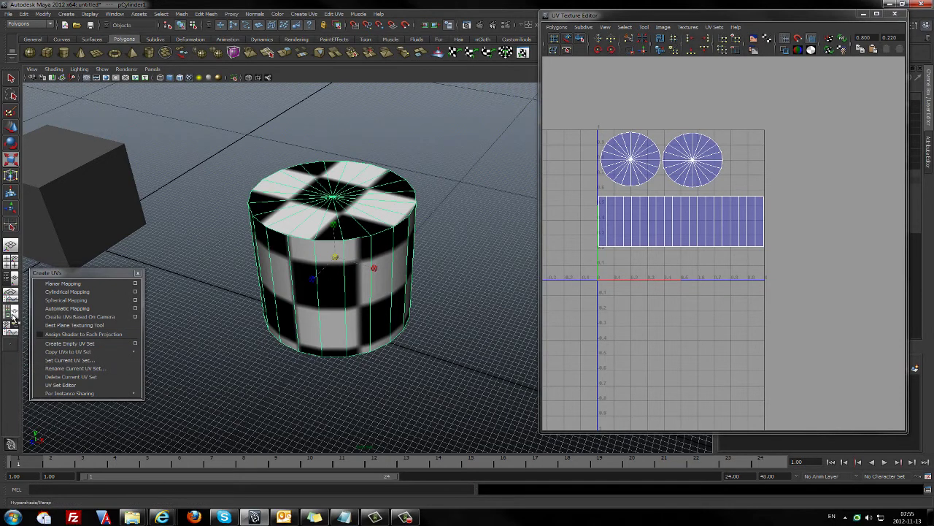
Step: Set up the Hypershade/Persp layout and close the UV creation commands and UV Texture Editor
click(13, 297)
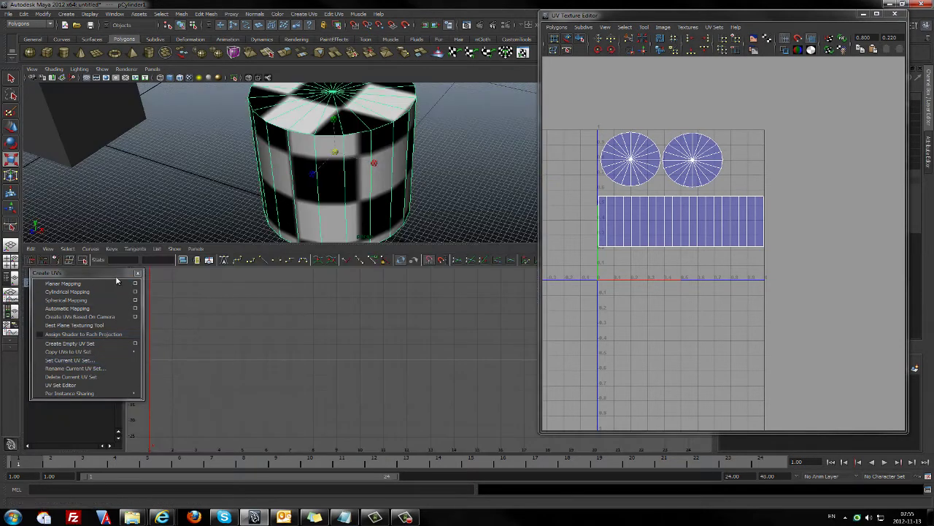
click(137, 272)
click(17, 313)
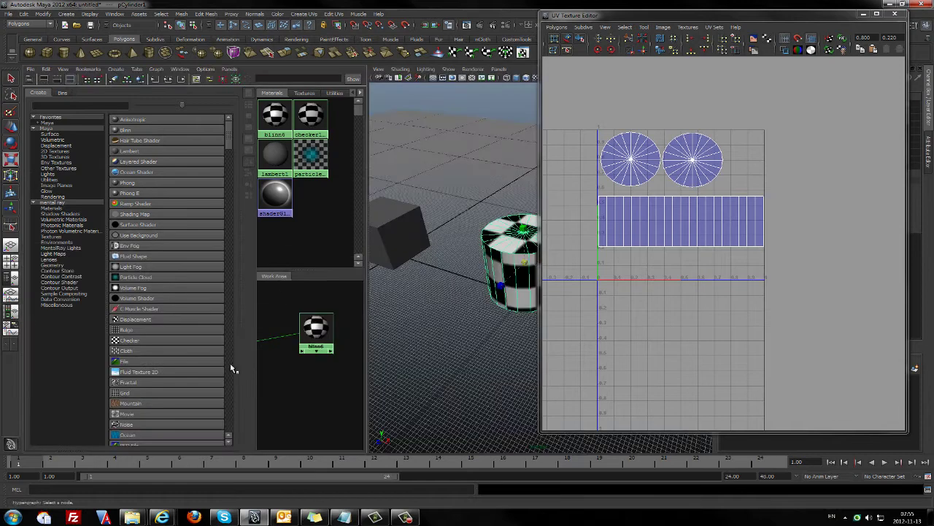
click(315, 330)
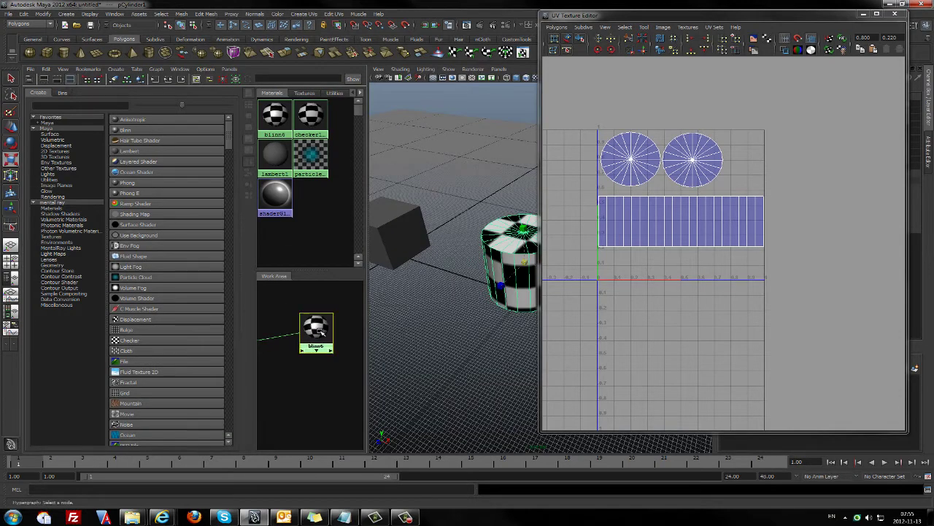
click(895, 14)
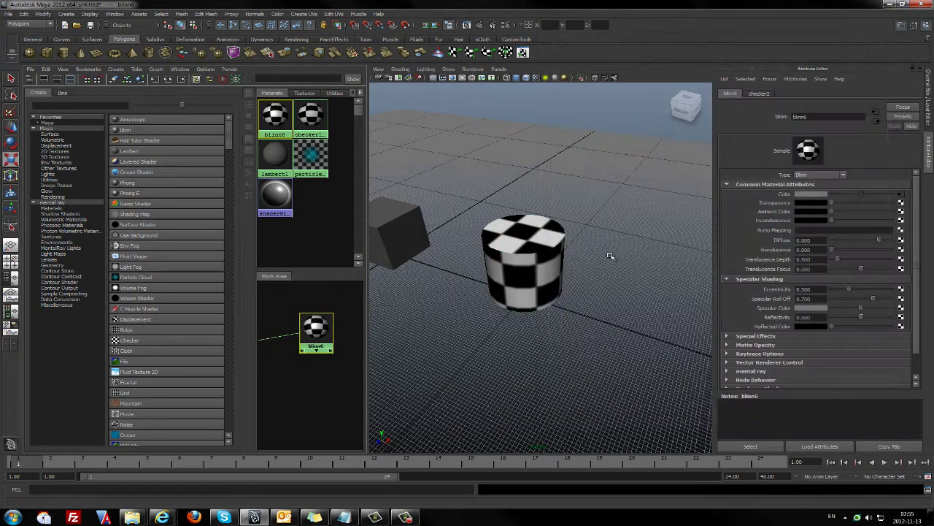
Step: Test a wood.jpg File texture on blinn6's colour, then delete the blinn6 material
click(902, 195)
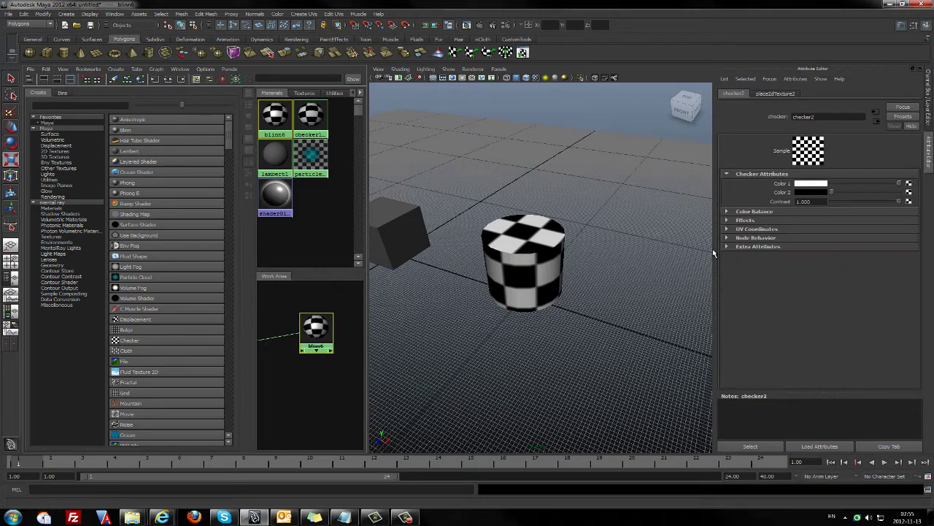
click(909, 185)
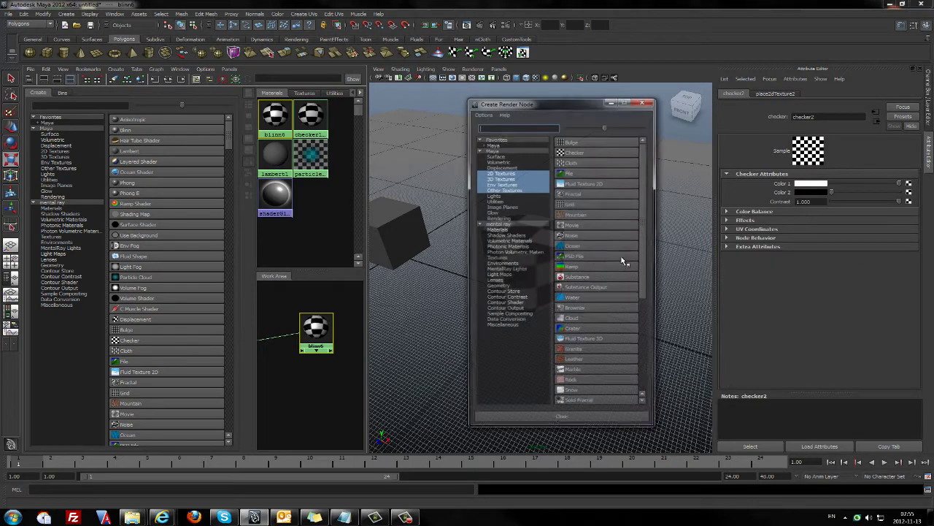
click(568, 175)
click(903, 218)
click(130, 137)
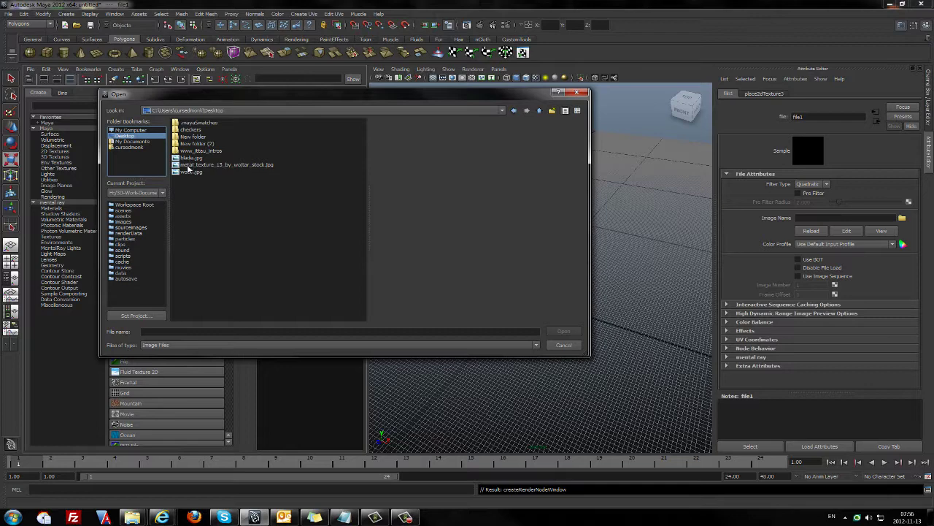
click(197, 165)
click(191, 171)
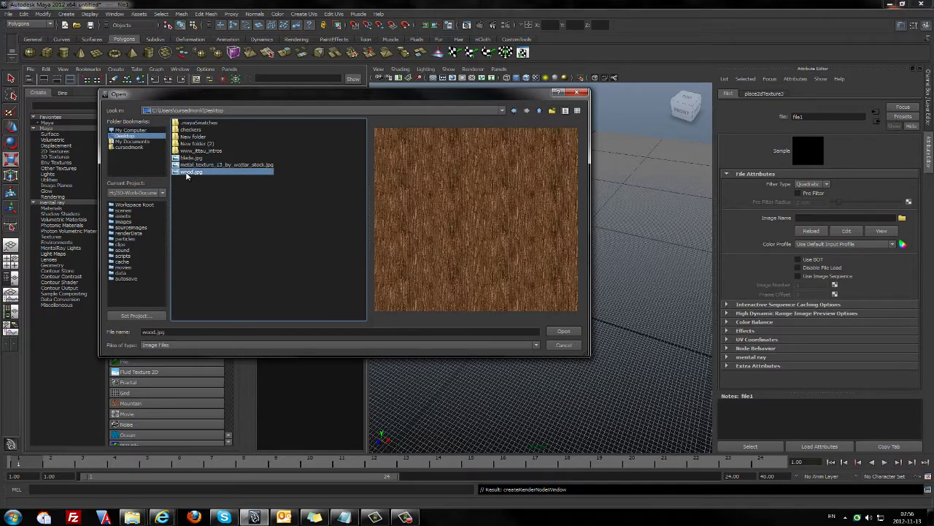
double_click(188, 172)
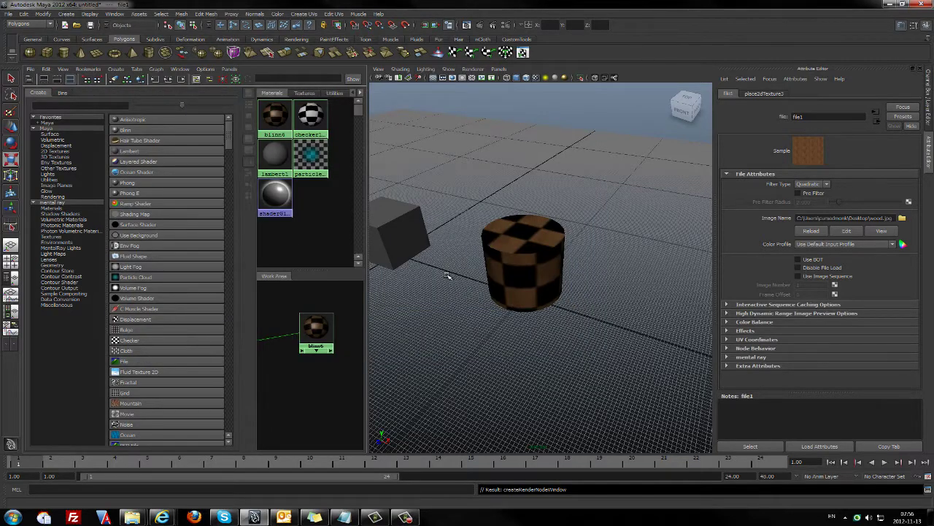
click(314, 330)
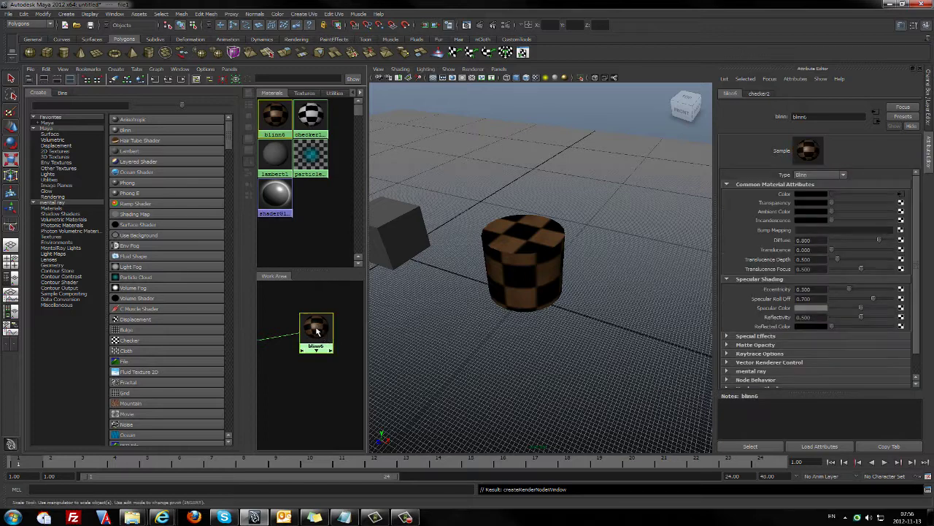
key(Delete)
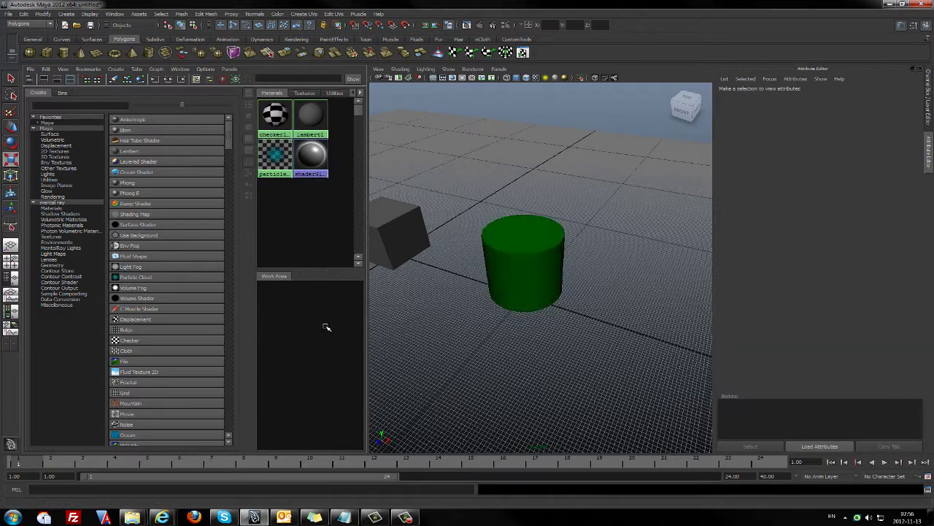
Step: Create a new lambert2 material and assign it to the cylinder
click(130, 151)
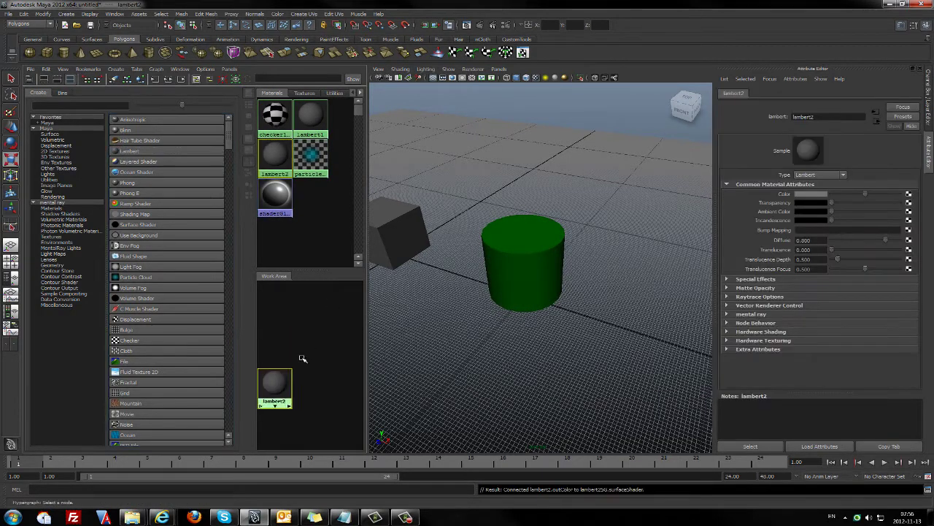
drag(284, 375, 307, 315)
middle_drag(306, 318, 519, 268)
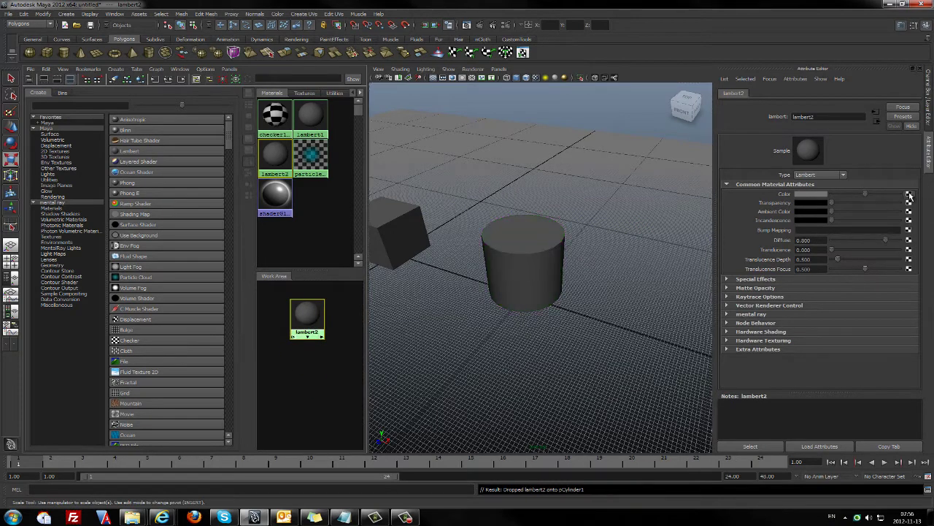
Step: Map lambert2's Color to a File texture loading wood.jpg from the Desktop
click(909, 195)
click(566, 173)
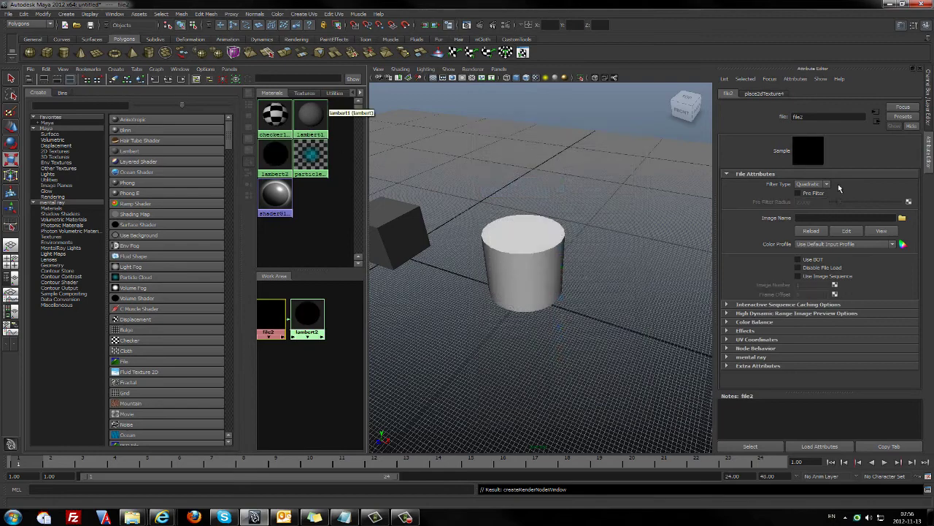
click(902, 218)
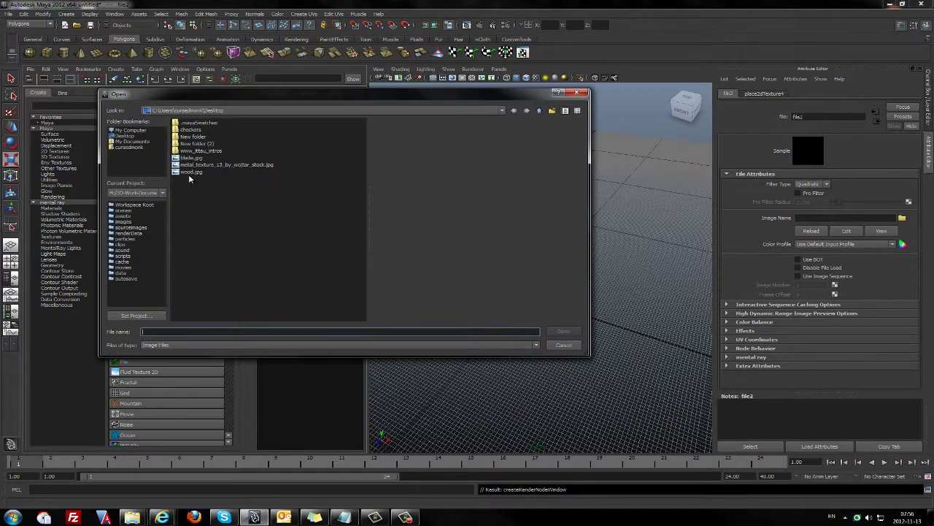
double_click(194, 172)
scroll(543, 309, up, 5)
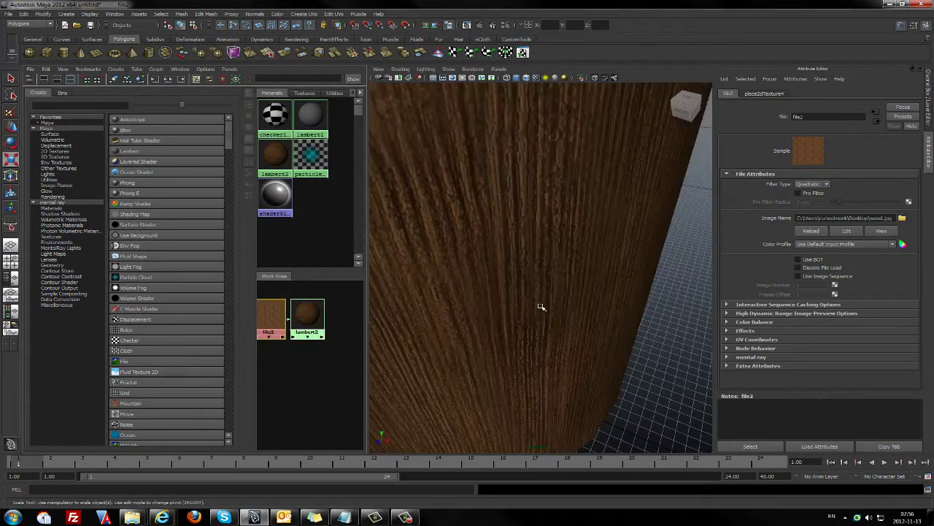
scroll(507, 295, down, 4)
alt+drag(506, 294, 553, 253)
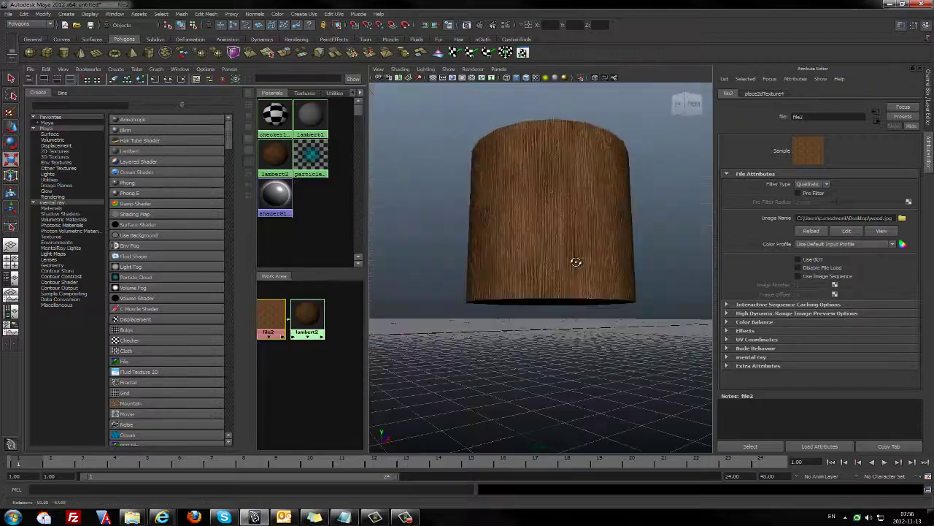
scroll(603, 278, up, 3)
Step: Preview the cylinder as a smoothed mesh with 3, then return to faceted display with 1
click(552, 253)
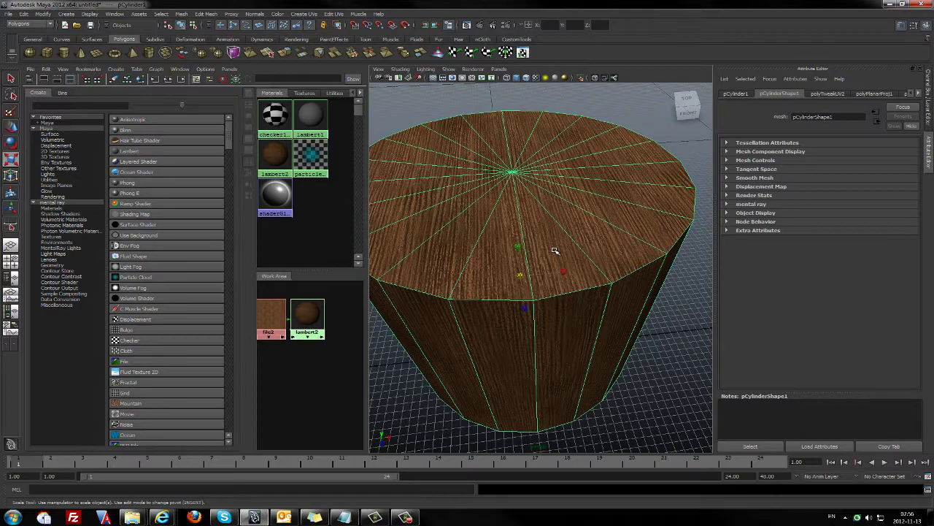
key(3)
click(640, 382)
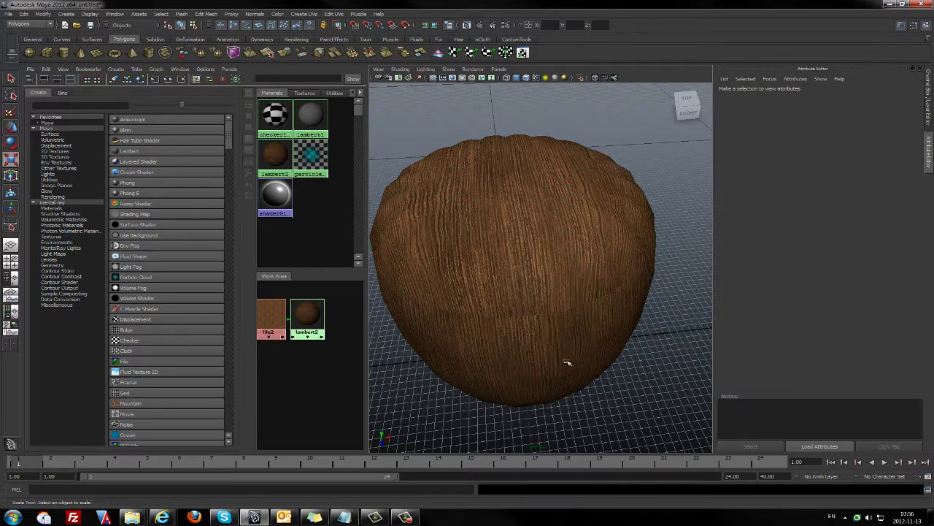
mouse_move(565, 358)
alt+mouse_down()
mouse_move(619, 345)
mouse_move(559, 351)
alt+mouse_up()
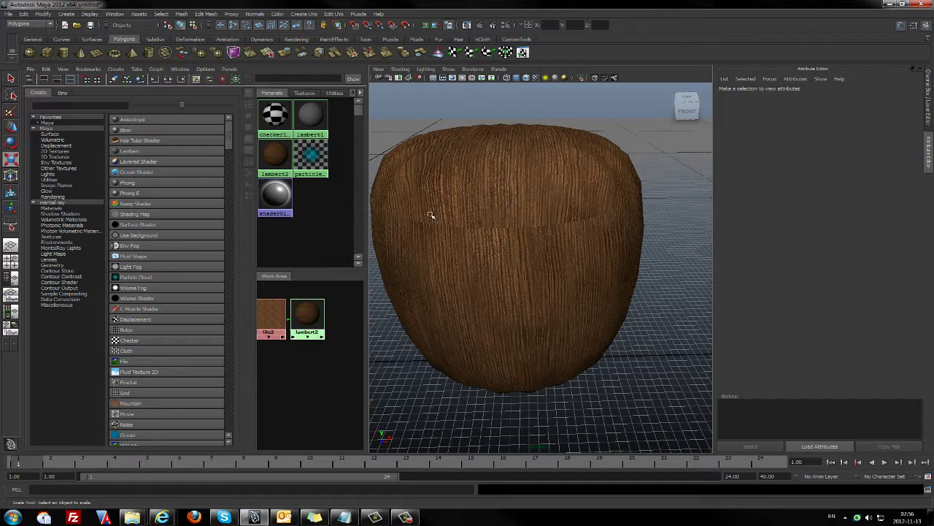
click(543, 218)
key(1)
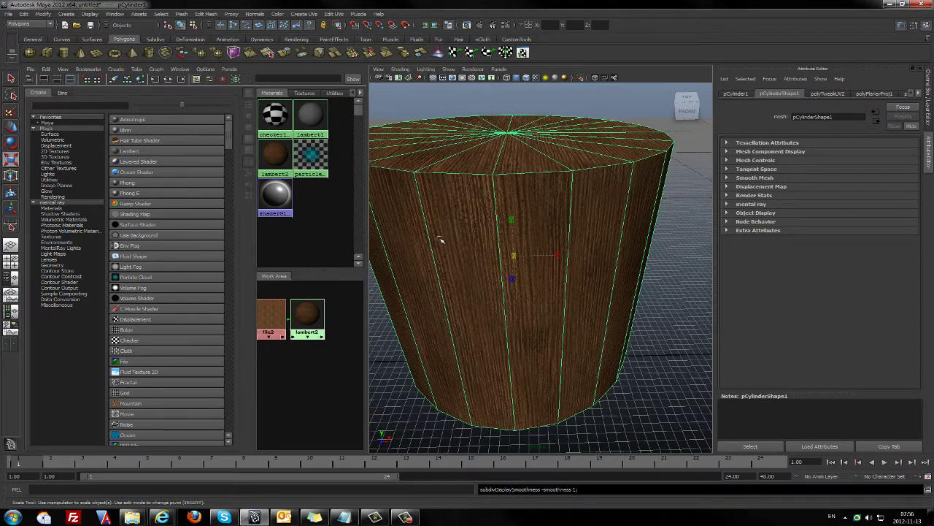
Step: Switch to a single perspective view and orbit around the wood-textured cylinder and cube
click(11, 245)
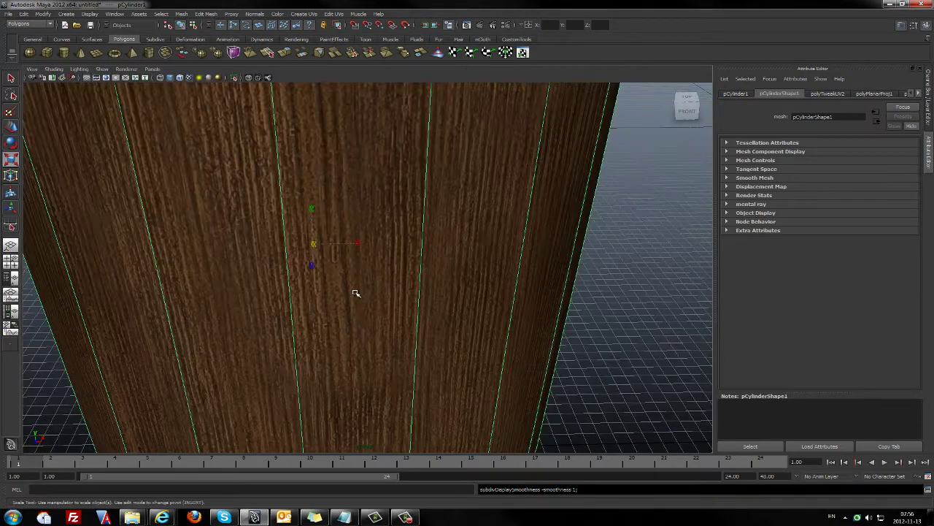
alt+right_drag(354, 292, 312, 287)
alt+drag(313, 288, 428, 254)
right_click(428, 255)
key(q)
click(264, 274)
alt+drag(264, 274, 389, 317)
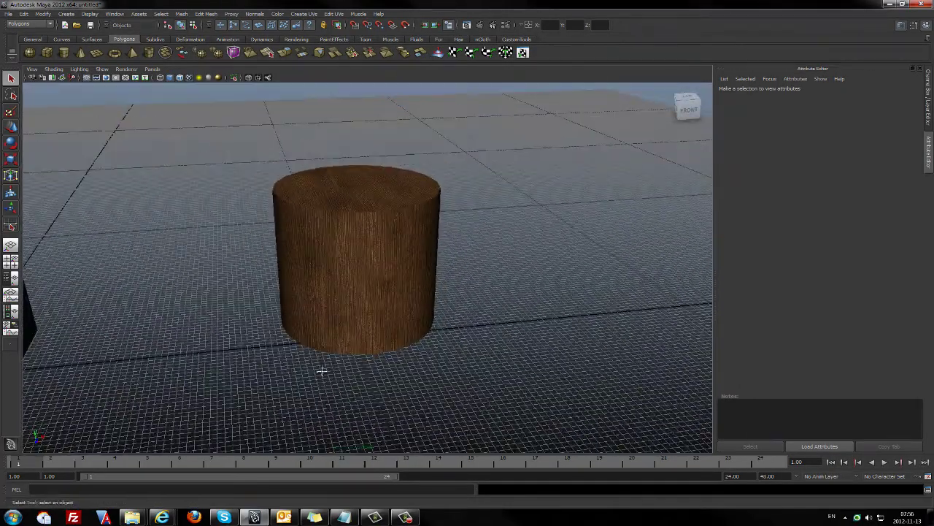
alt+drag(326, 365, 354, 290)
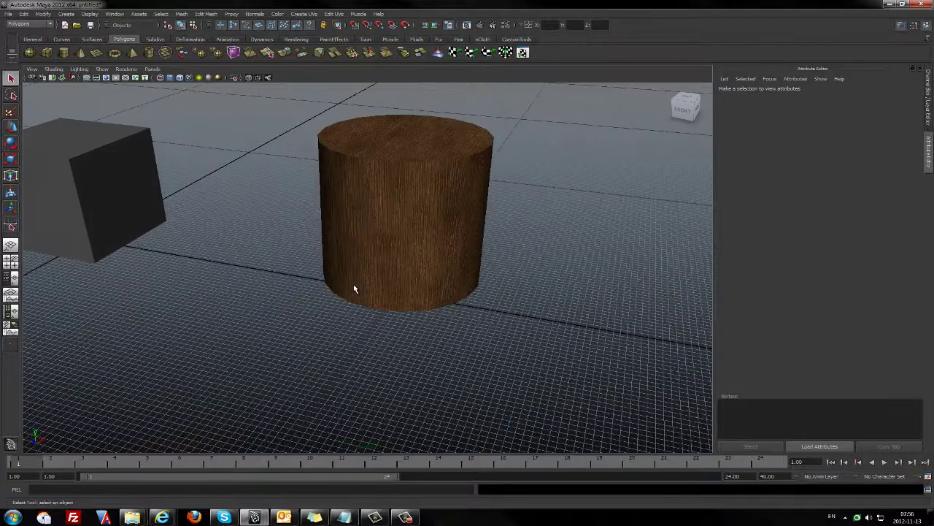
click(304, 14)
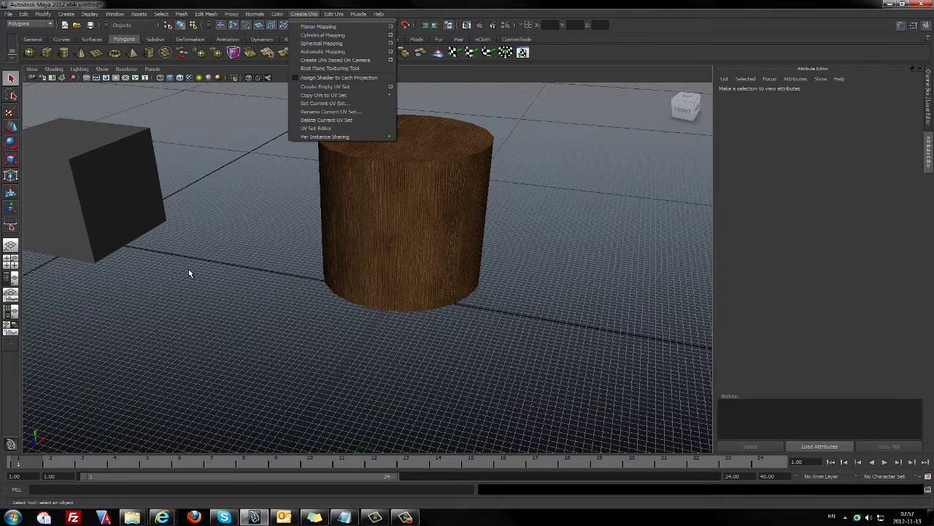
click(308, 346)
alt+drag(252, 316, 335, 298)
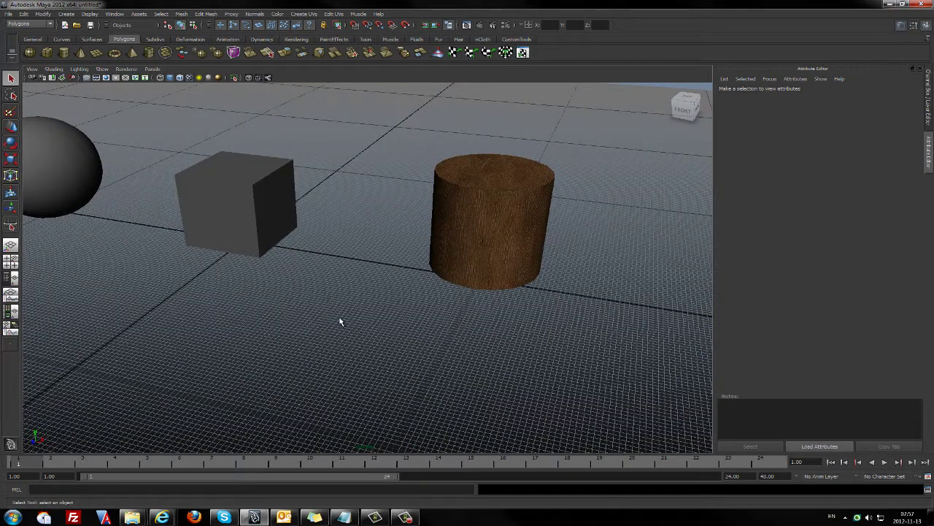